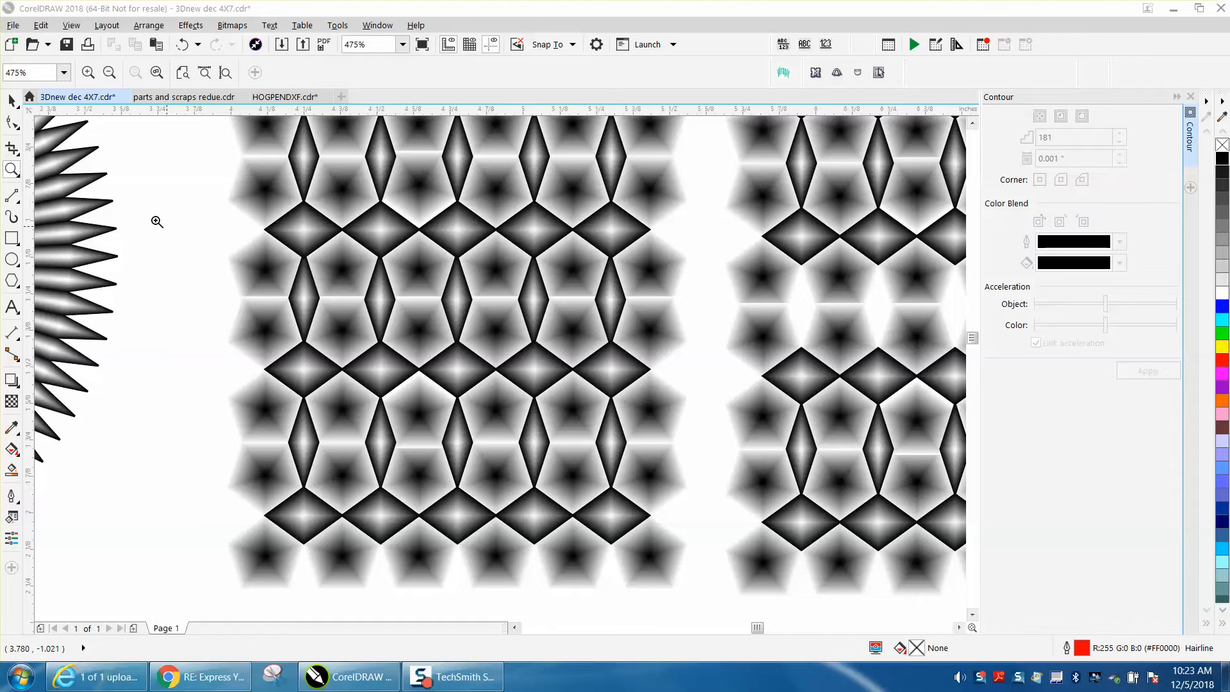
# Examine the finished gradient tile patterns and the wood-carving photos, including a close view of the pentagon-and-diamond carving
pyautogui.click(10, 97)
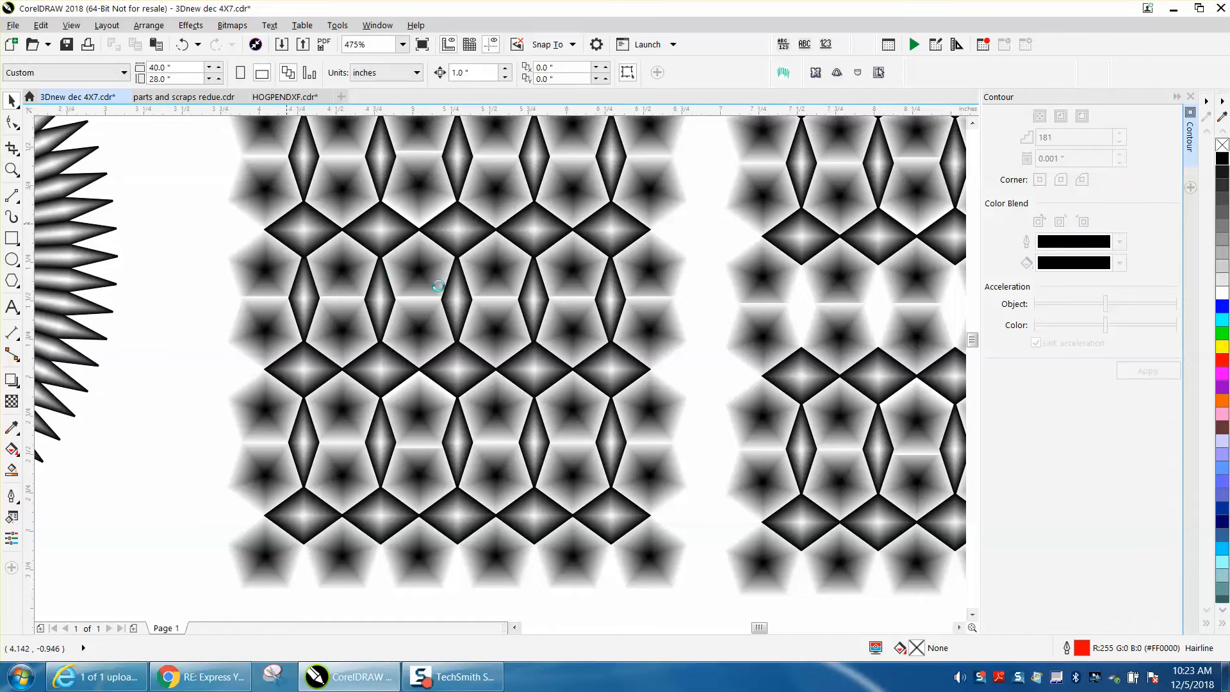
pyautogui.scroll(-4, 291, 277)
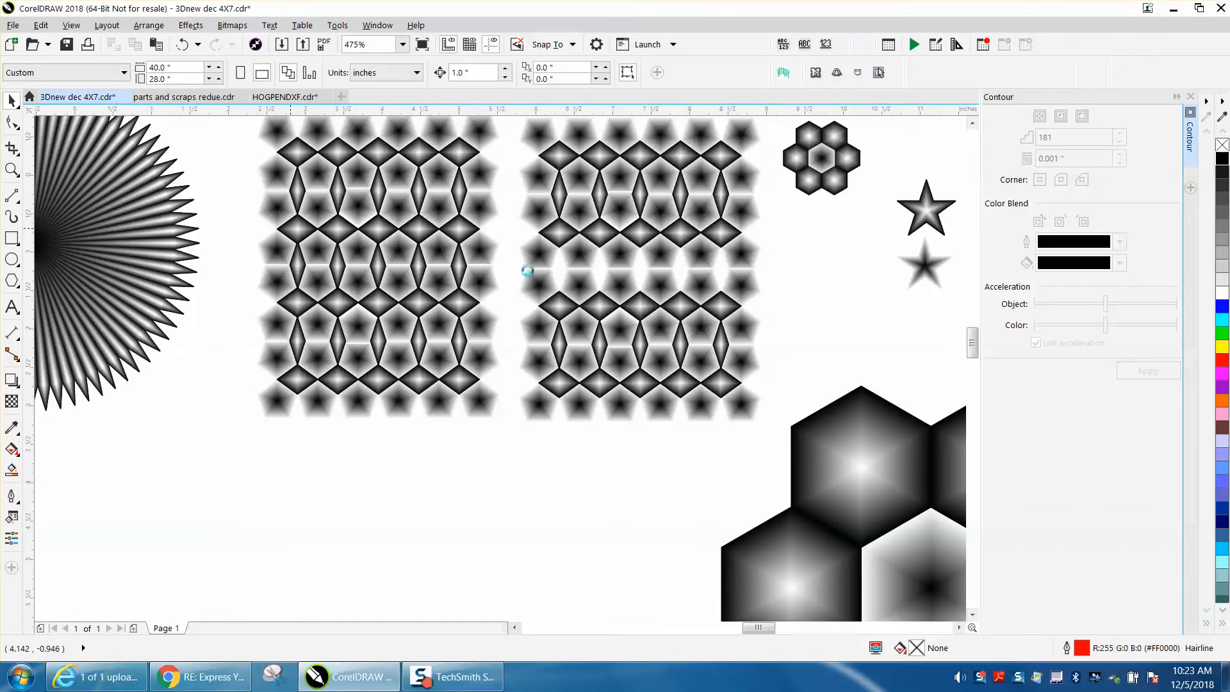
pyautogui.scroll(-2, 527, 270)
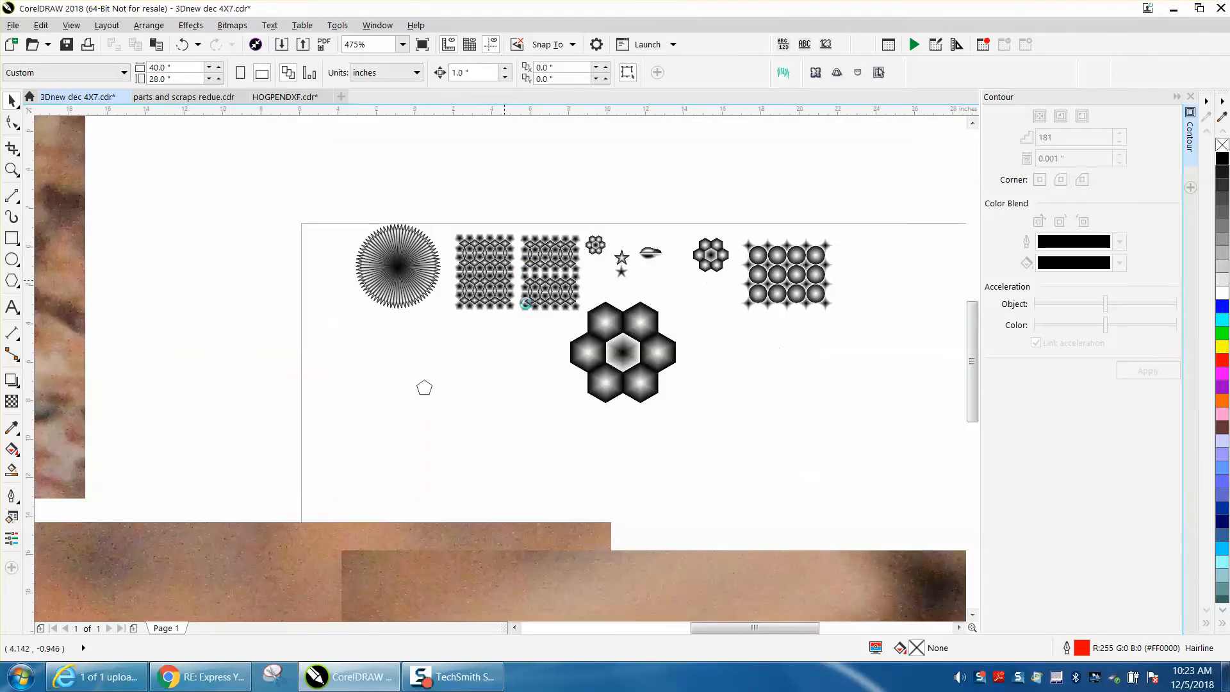
pyautogui.scroll(-1, 525, 303)
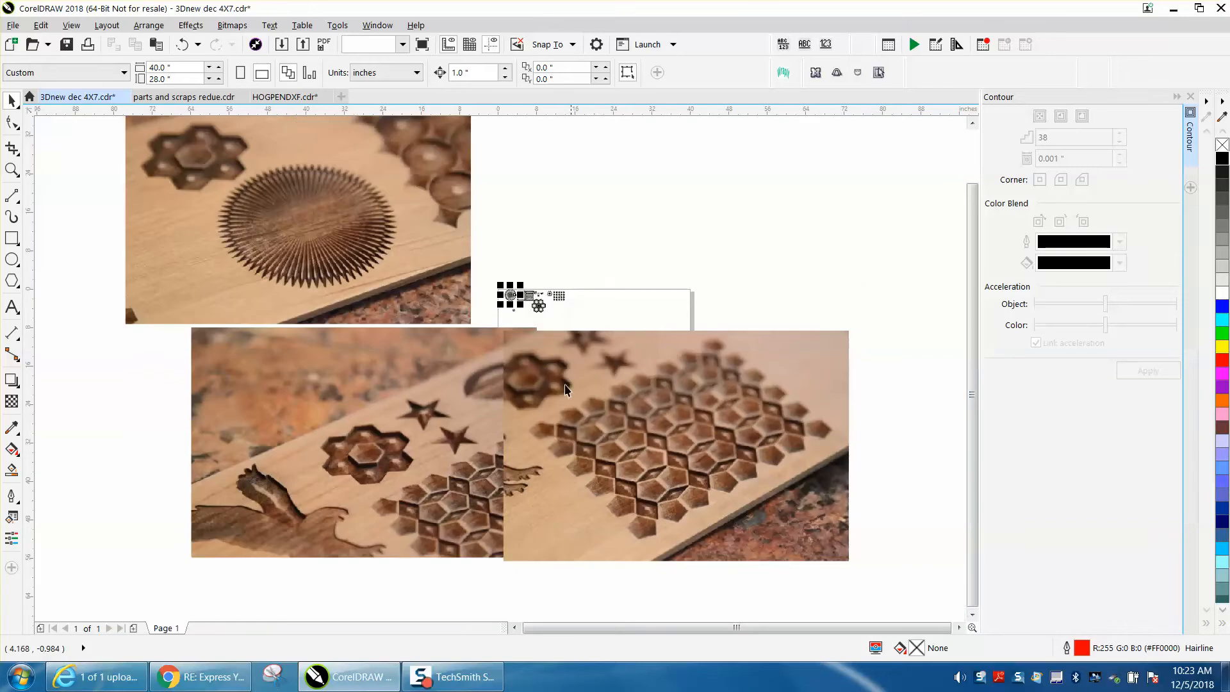
pyautogui.click(530, 297)
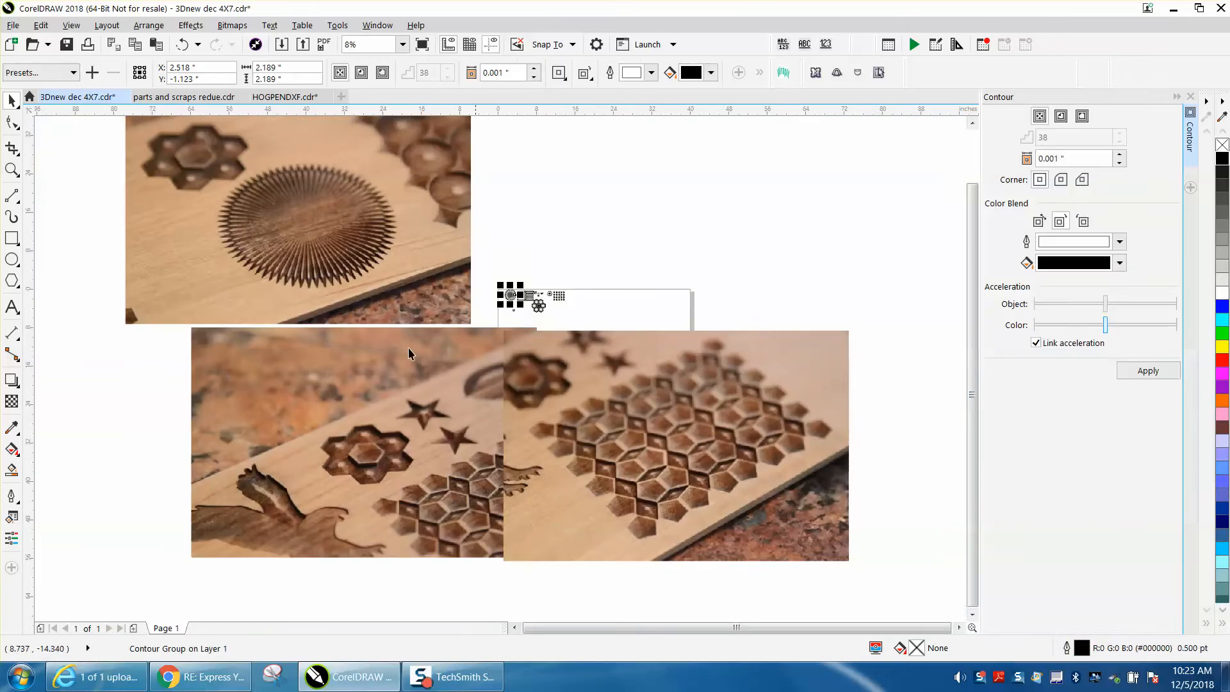
pyautogui.press('z')
pyautogui.moveTo(503, 340); pyautogui.dragTo(859, 532)
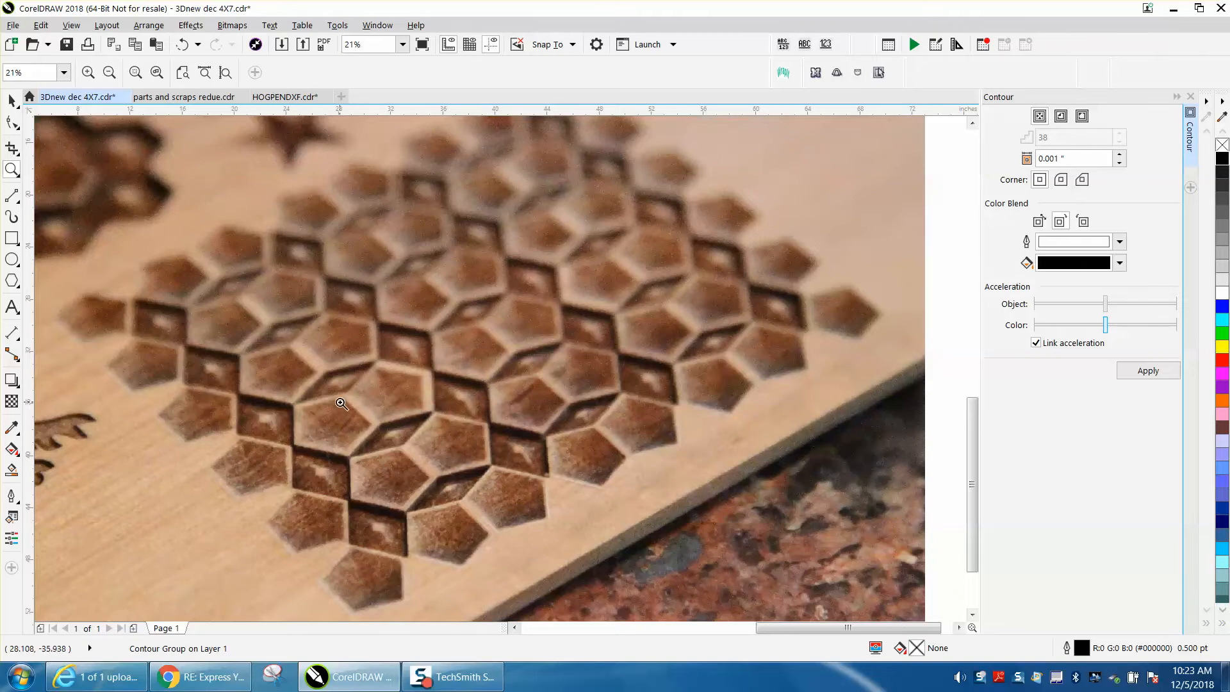
pyautogui.scroll(-2, 339, 401)
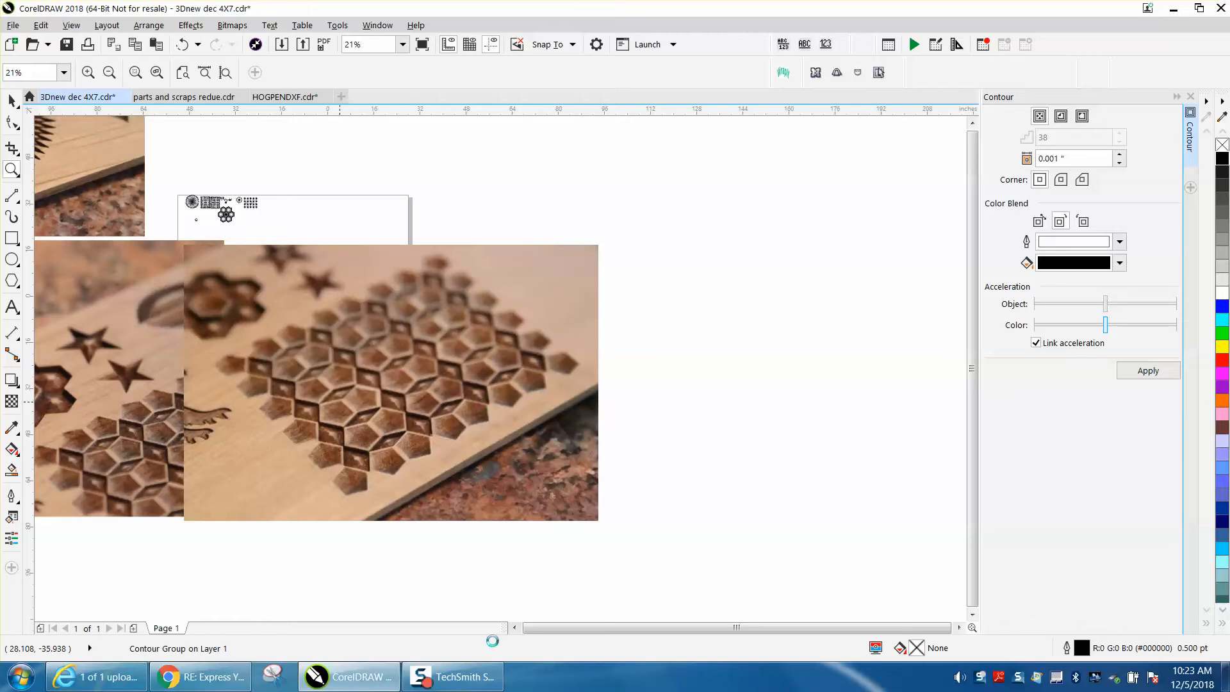
pyautogui.scroll(-1, 488, 610)
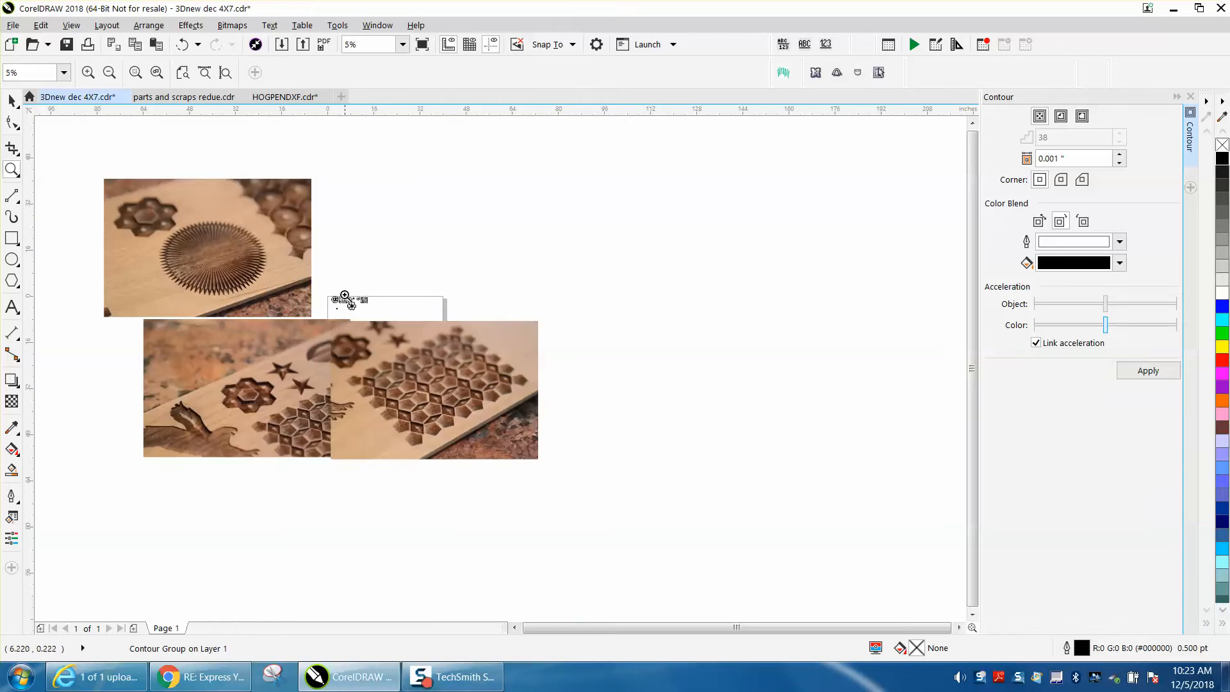
# Find the small outlined pentagon, check its width, and set the nudge distance to 0.4 inches to match
pyautogui.moveTo(330, 299); pyautogui.dragTo(414, 323)
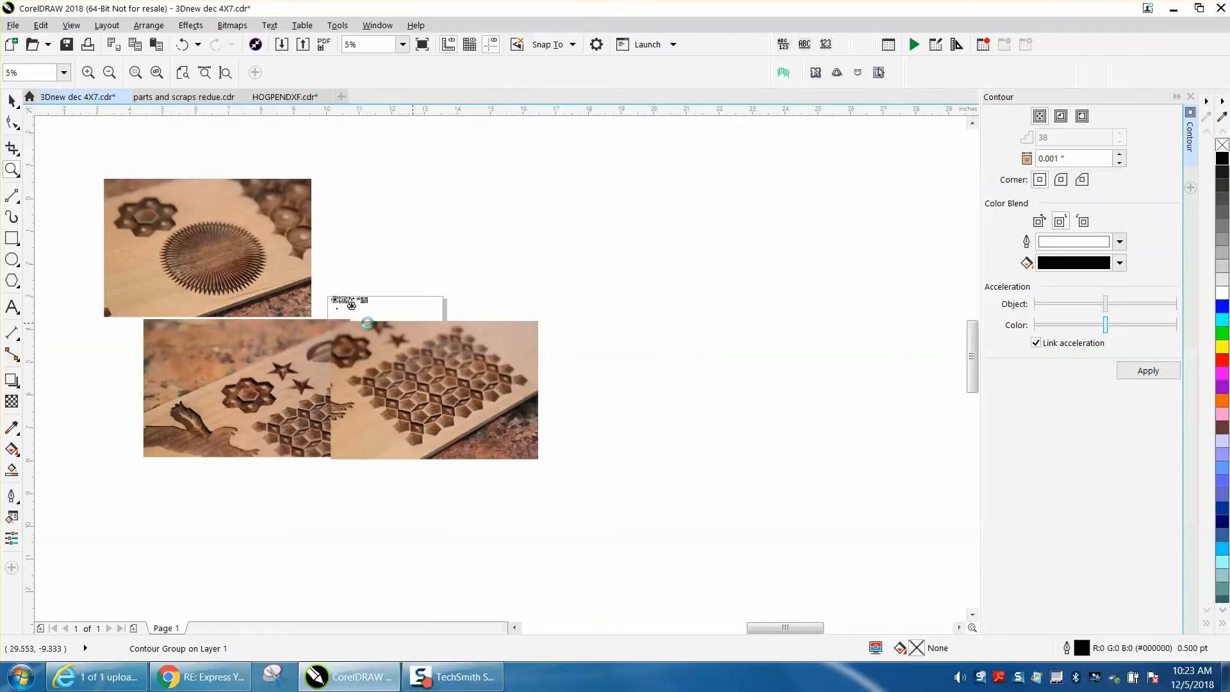
pyautogui.moveTo(71, 298); pyautogui.dragTo(450, 467)
pyautogui.click(12, 101)
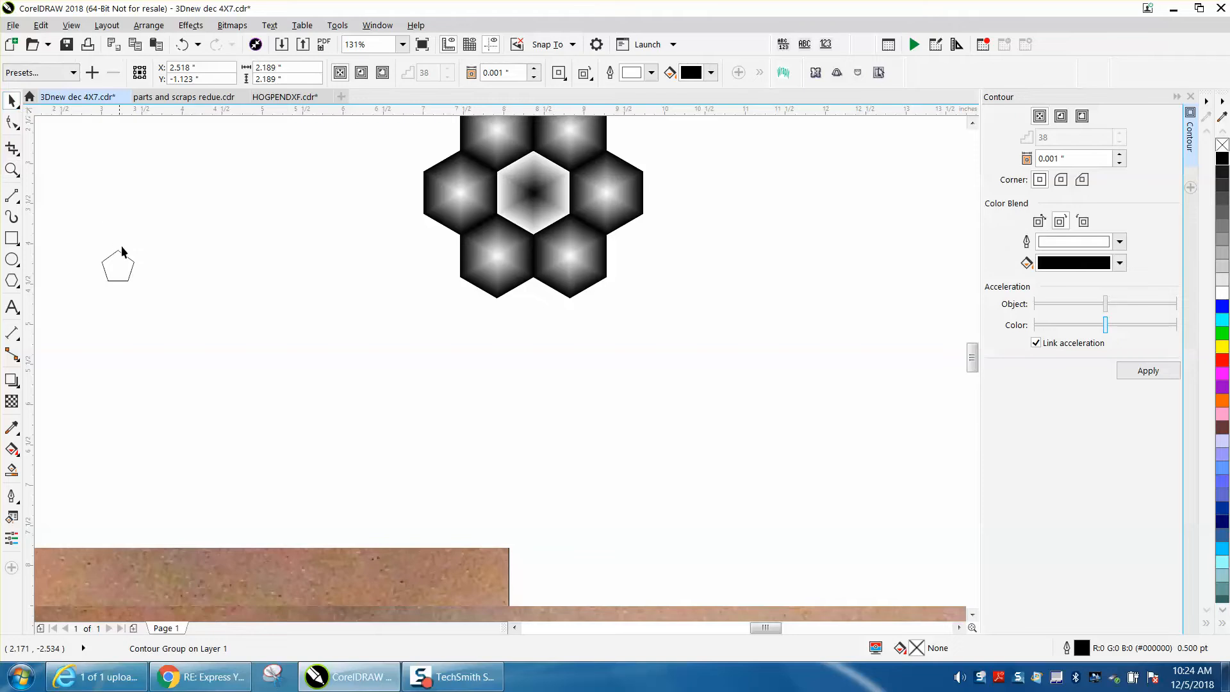
pyautogui.click(126, 262)
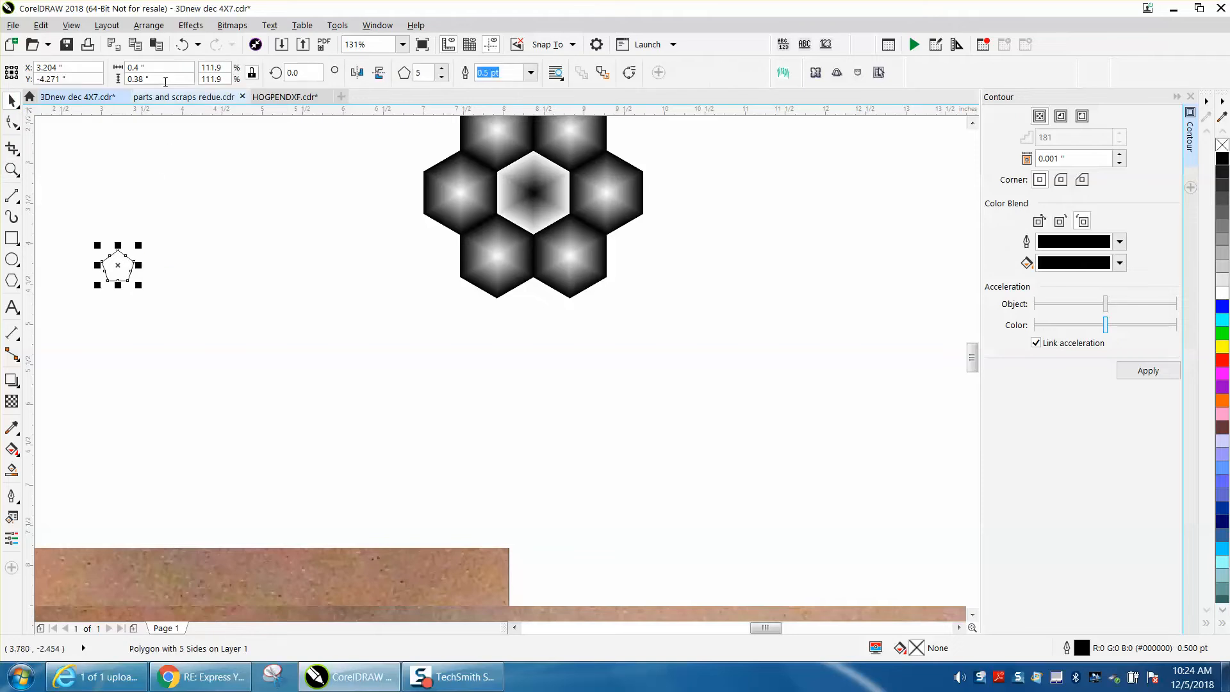
pyautogui.click(317, 163)
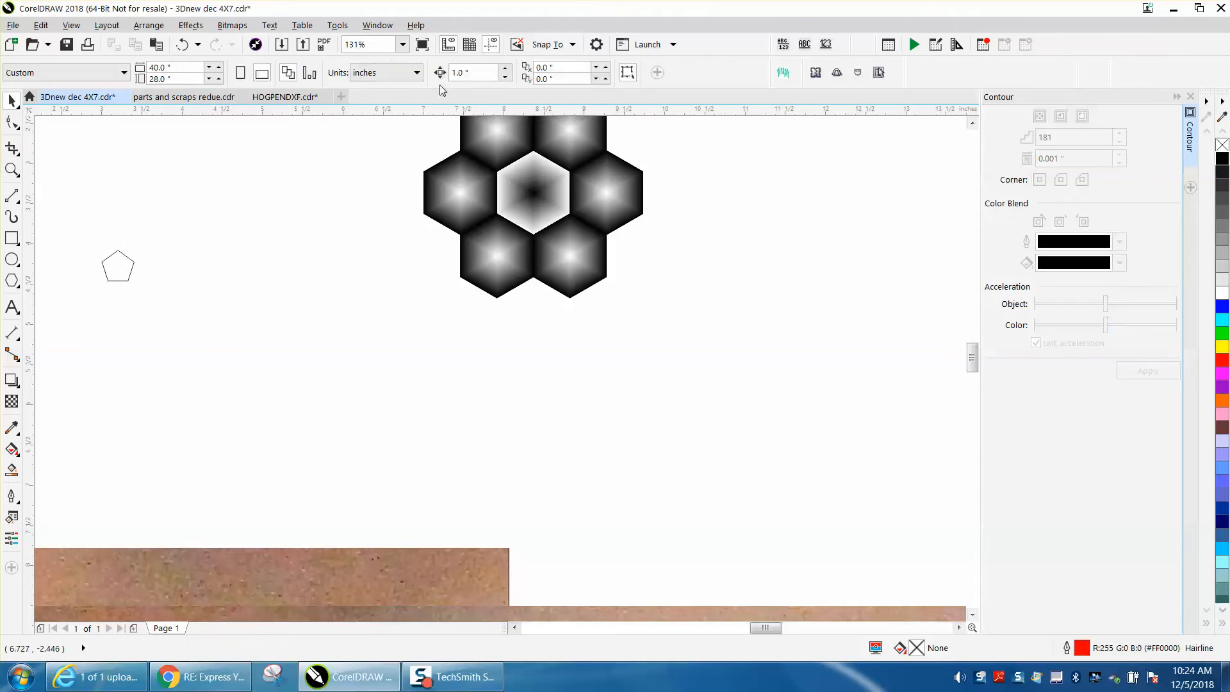
pyautogui.write('.4')
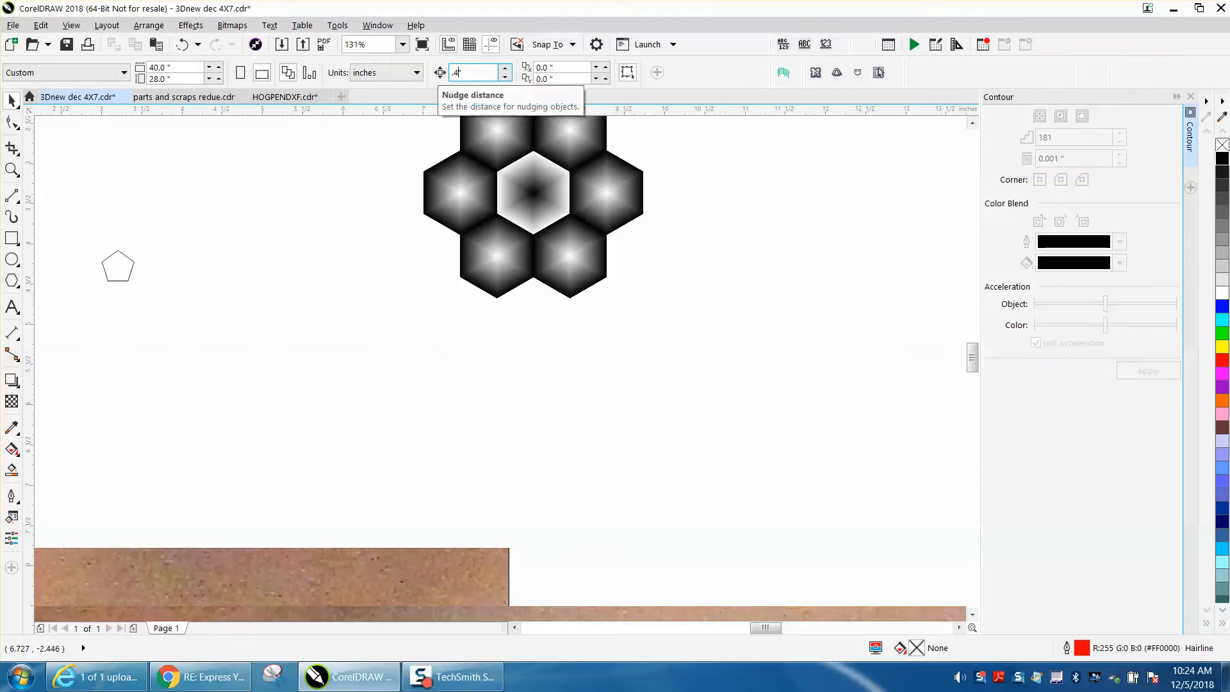
# Duplicate the pentagon three times at 0.4-inch horizontal spacing to form a row of four touching pentagons
pyautogui.click(20, 165)
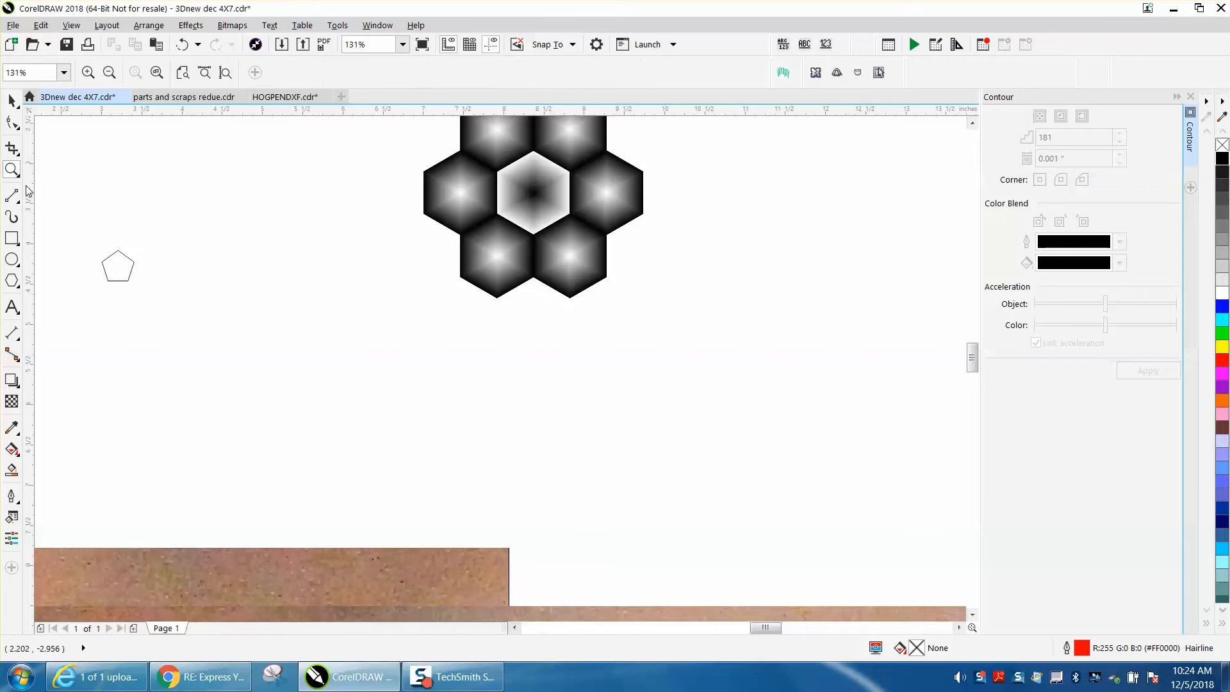
pyautogui.moveTo(176, 306); pyautogui.dragTo(92, 284)
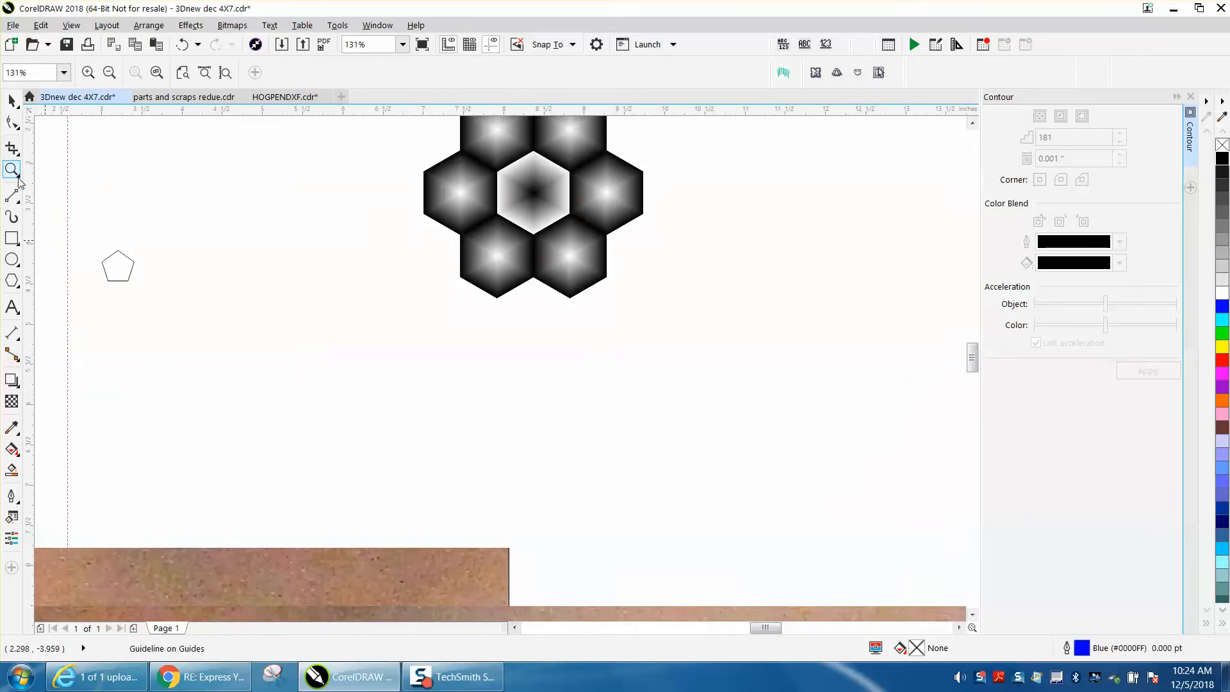
pyautogui.moveTo(72, 203); pyautogui.dragTo(301, 330)
pyautogui.press('space')
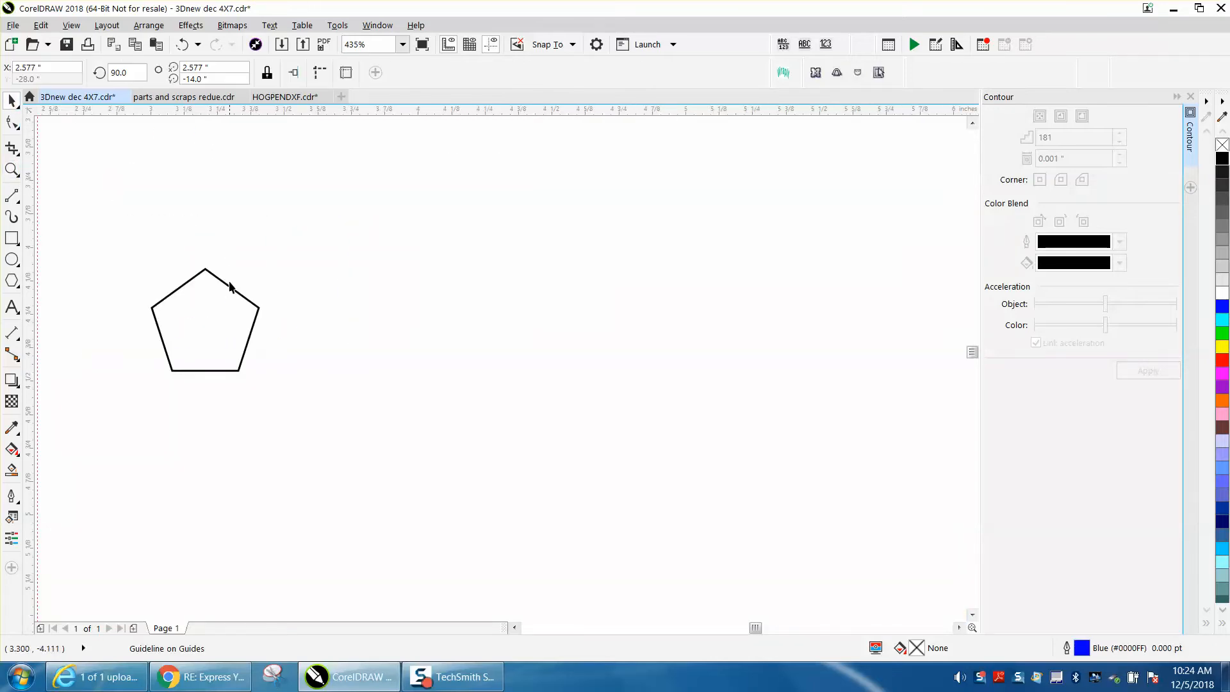
pyautogui.click(230, 290)
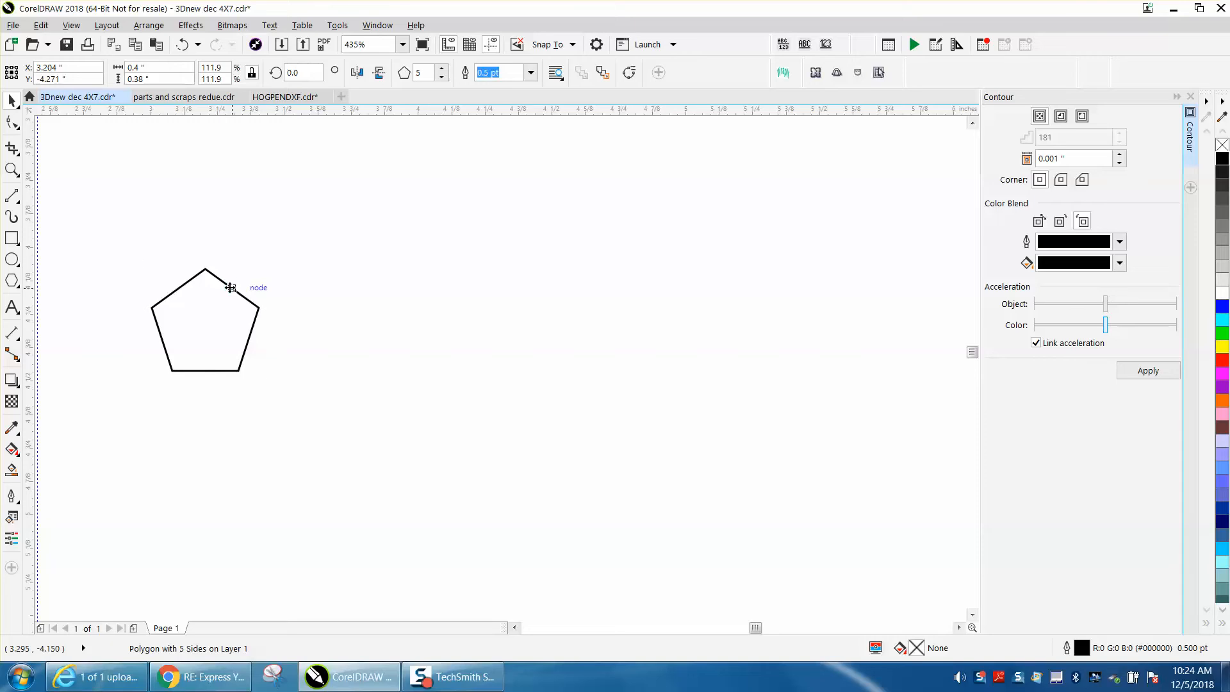
pyautogui.hotkey('ctrl', 'd')
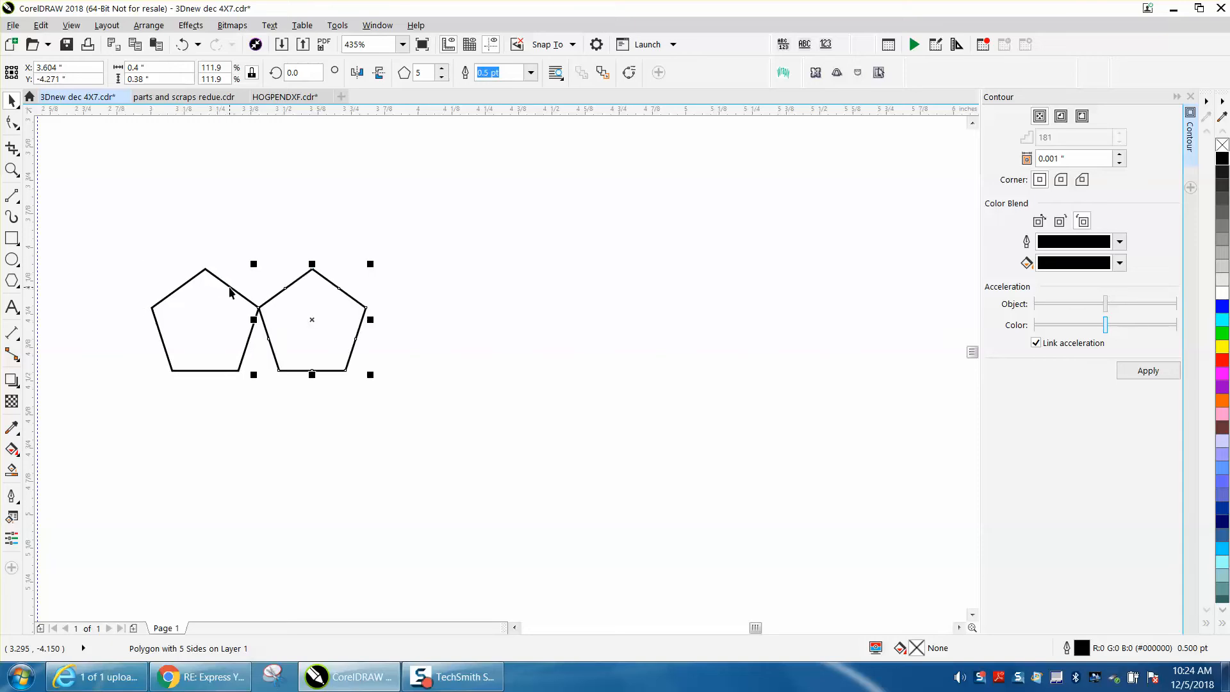
pyautogui.hotkey('ctrl', 'd')
pyautogui.hotkey('ctrl', 'd')
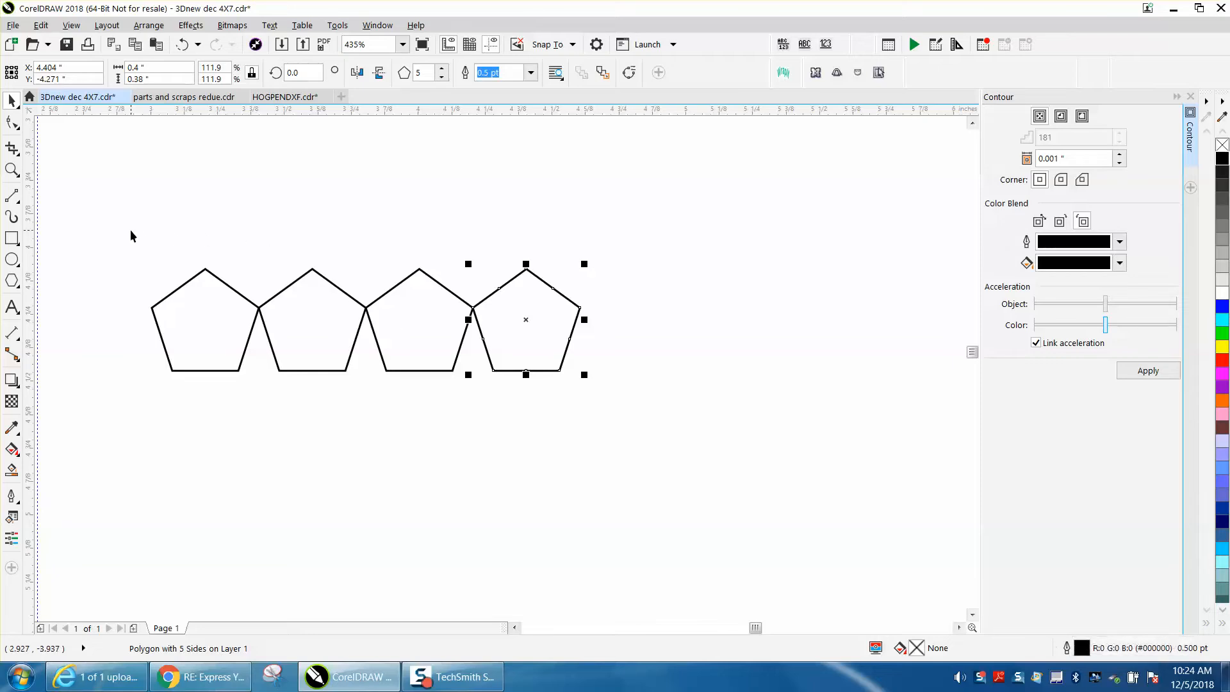
# Mirror a copy of the pentagon row upward, and mirror a copy of both rows upward to build a four-by-four grid
pyautogui.moveTo(128, 228); pyautogui.dragTo(660, 434)
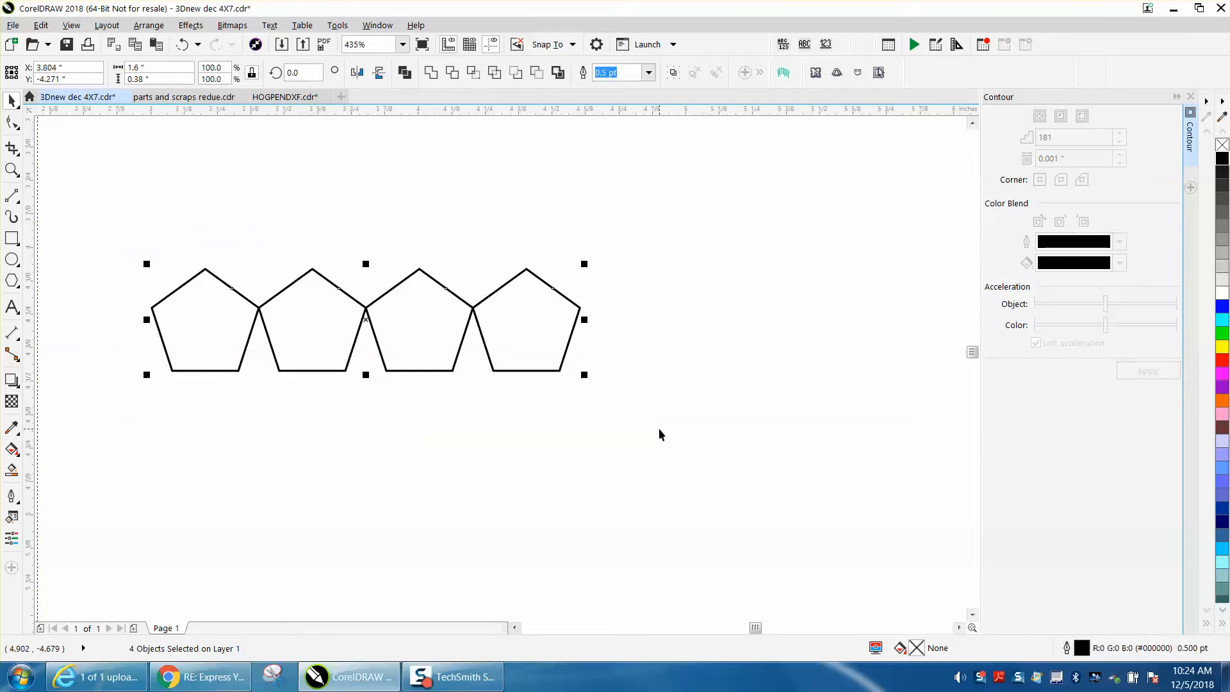
pyautogui.moveTo(366, 375); pyautogui.dragTo(376, 266)
pyautogui.scroll(-2, 615, 382)
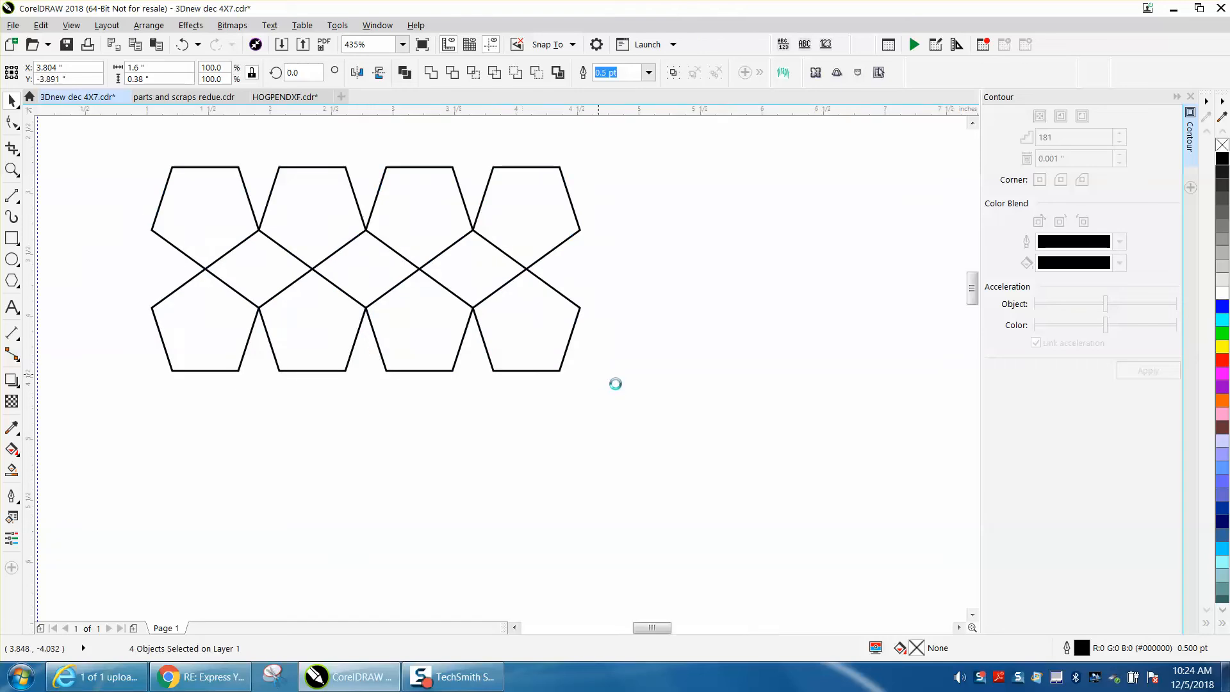
pyautogui.moveTo(374, 258); pyautogui.dragTo(685, 401)
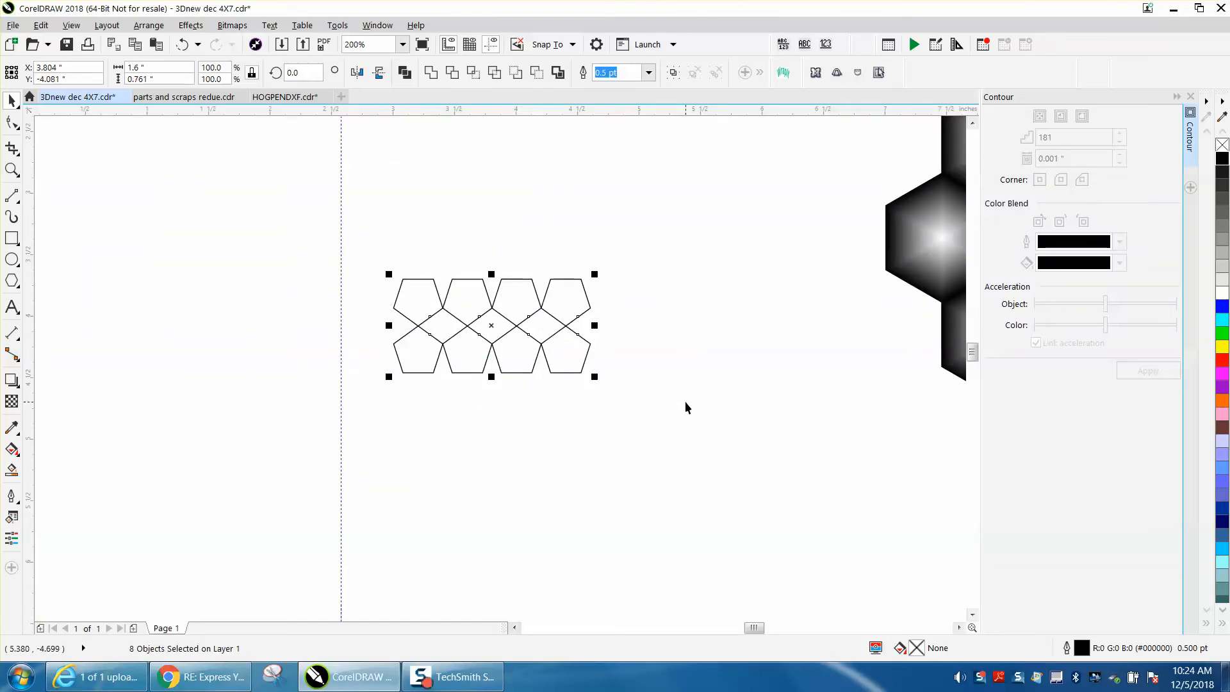
pyautogui.moveTo(491, 377); pyautogui.dragTo(544, 286)
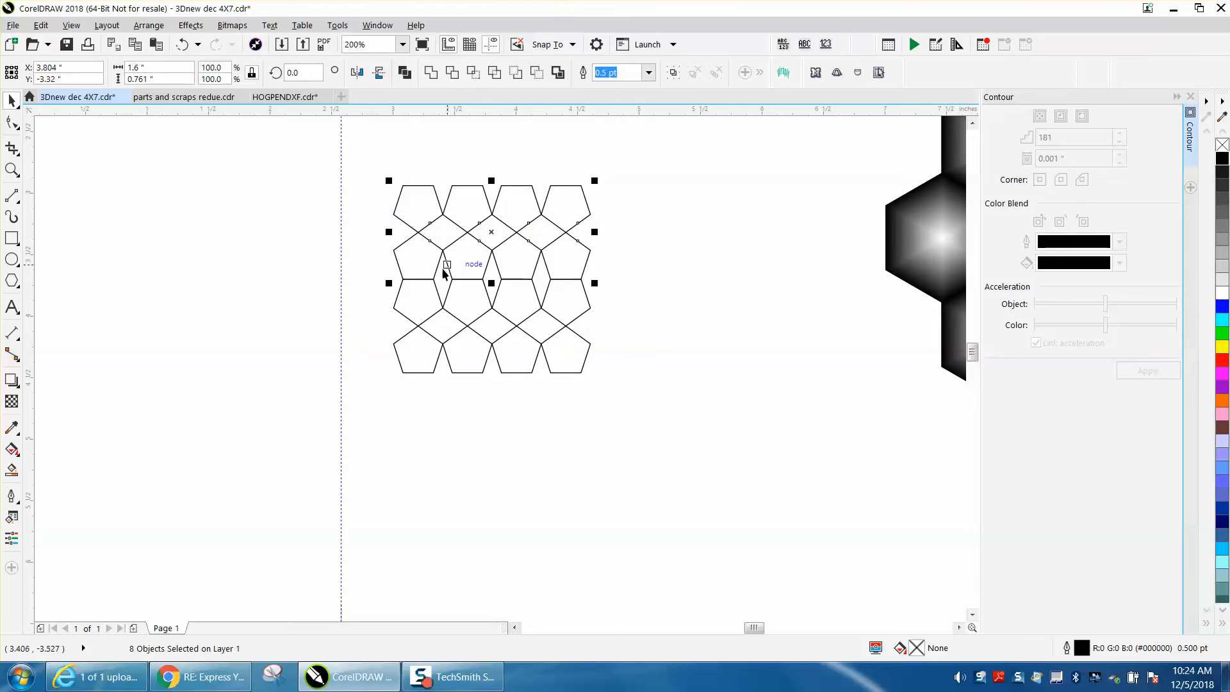
# Draw a vertical 2-Point Line about 0.291 inches long across the left-edge gap between the top two pentagon rows
pyautogui.click(11, 169)
pyautogui.moveTo(372, 179); pyautogui.dragTo(729, 407)
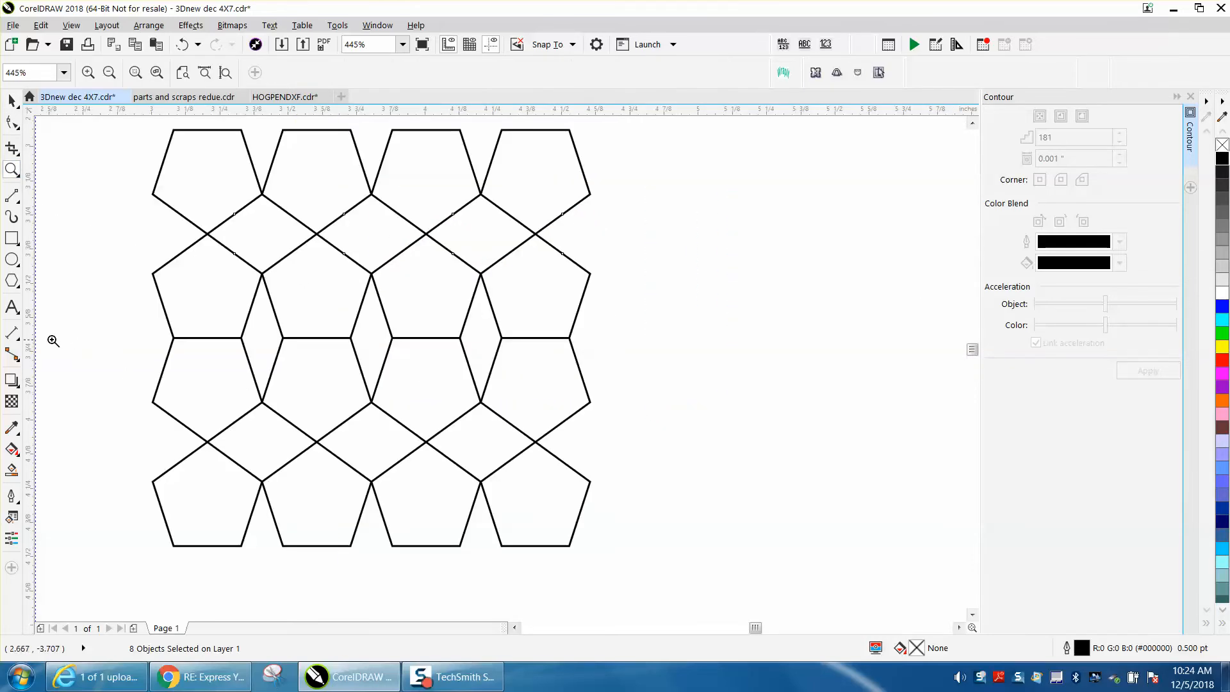
pyautogui.click(19, 342)
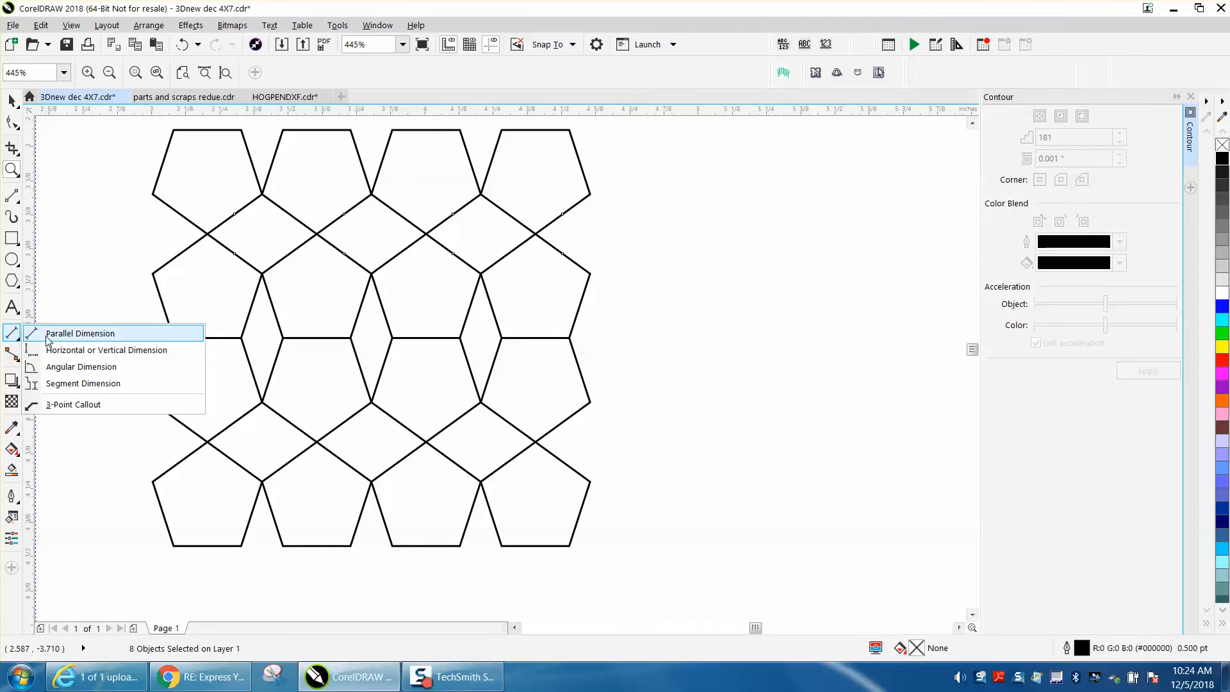
pyautogui.click(26, 204)
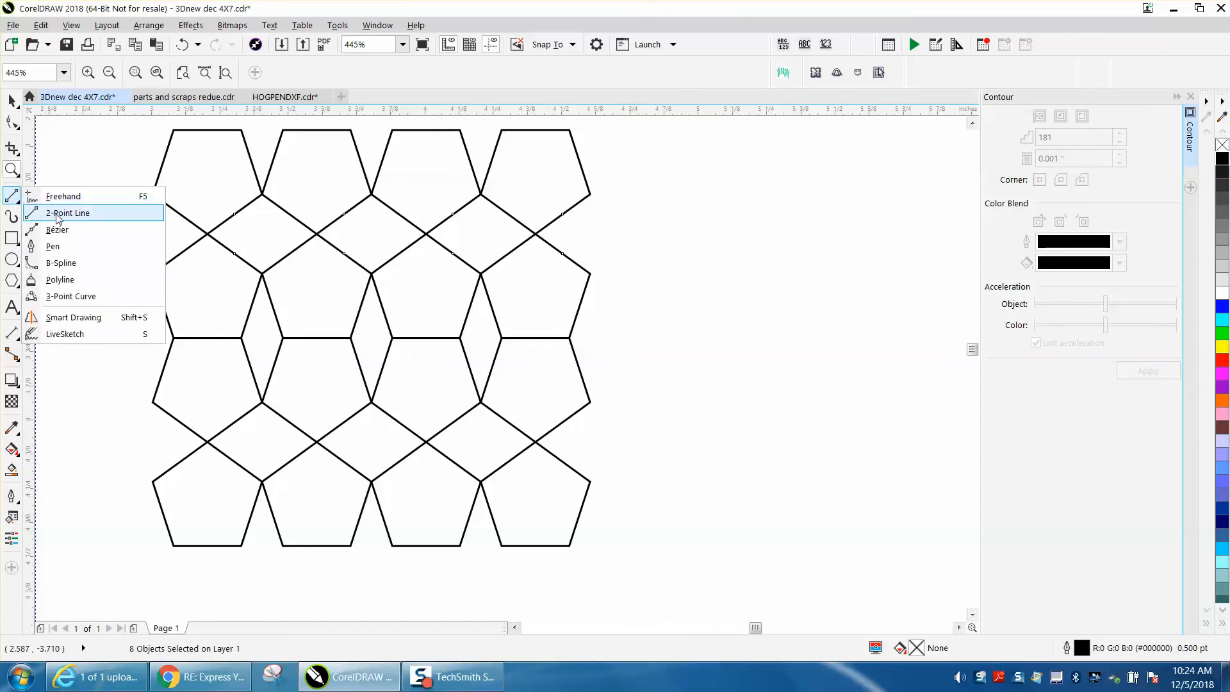
pyautogui.click(58, 212)
pyautogui.moveTo(153, 195); pyautogui.dragTo(159, 274)
pyautogui.press('z')
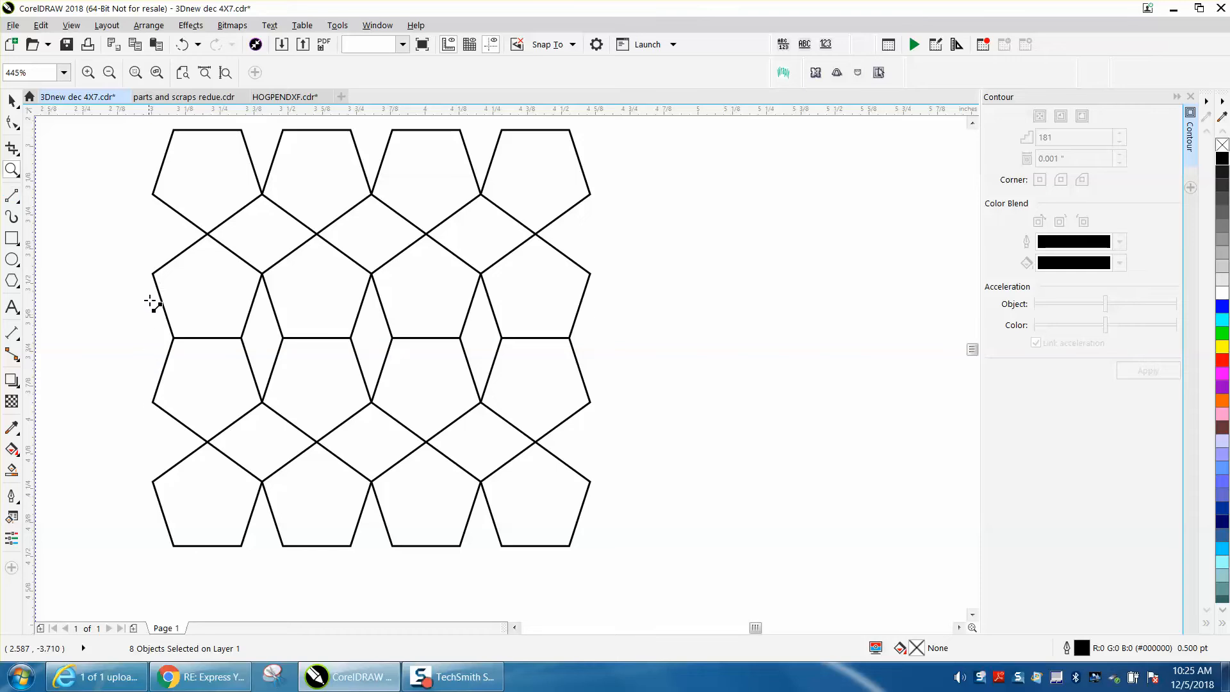
pyautogui.press('space')
pyautogui.moveTo(154, 195); pyautogui.dragTo(153, 272)
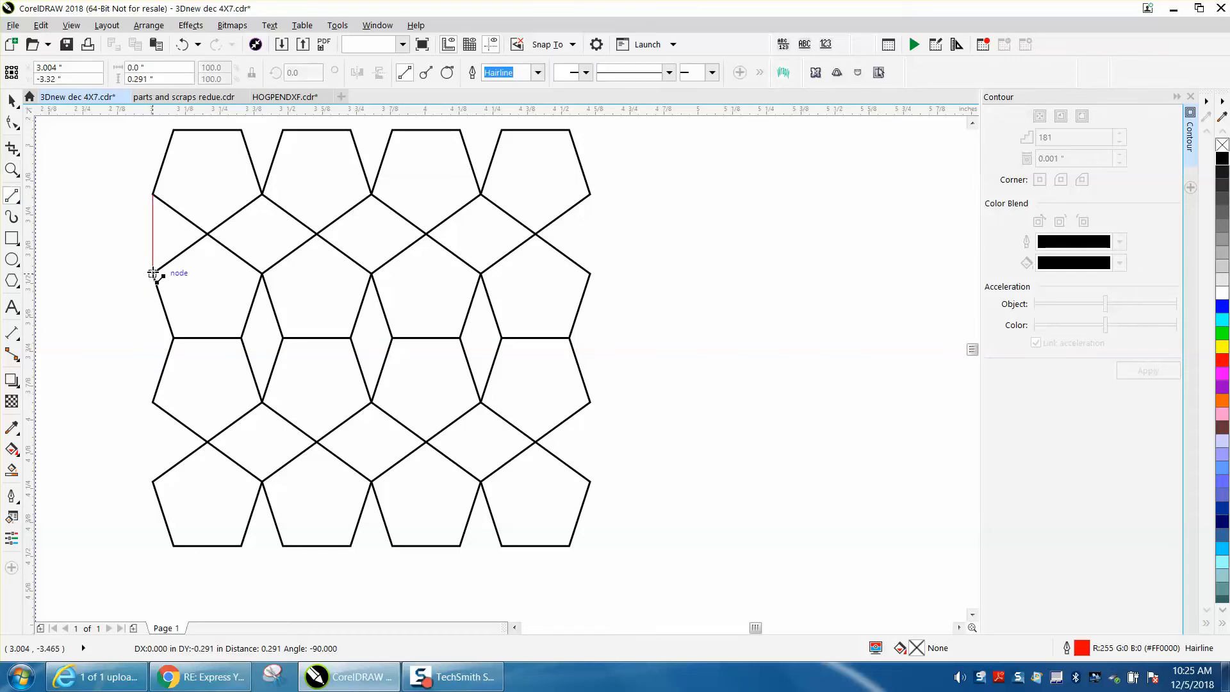
# Draw a vertical line about 0.47 inches long across the left-edge notch between the two middle rows, and undo the stray slanted line
pyautogui.moveTo(153, 403); pyautogui.dragTo(154, 280)
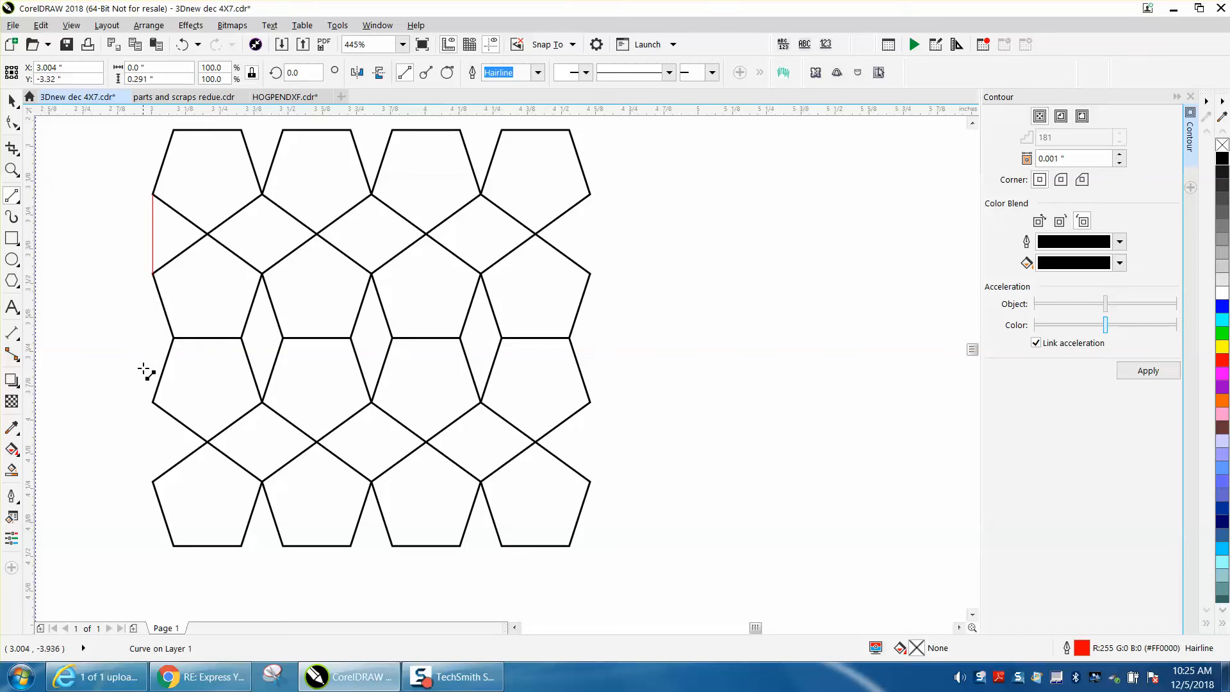
pyautogui.moveTo(154, 404); pyautogui.dragTo(157, 326)
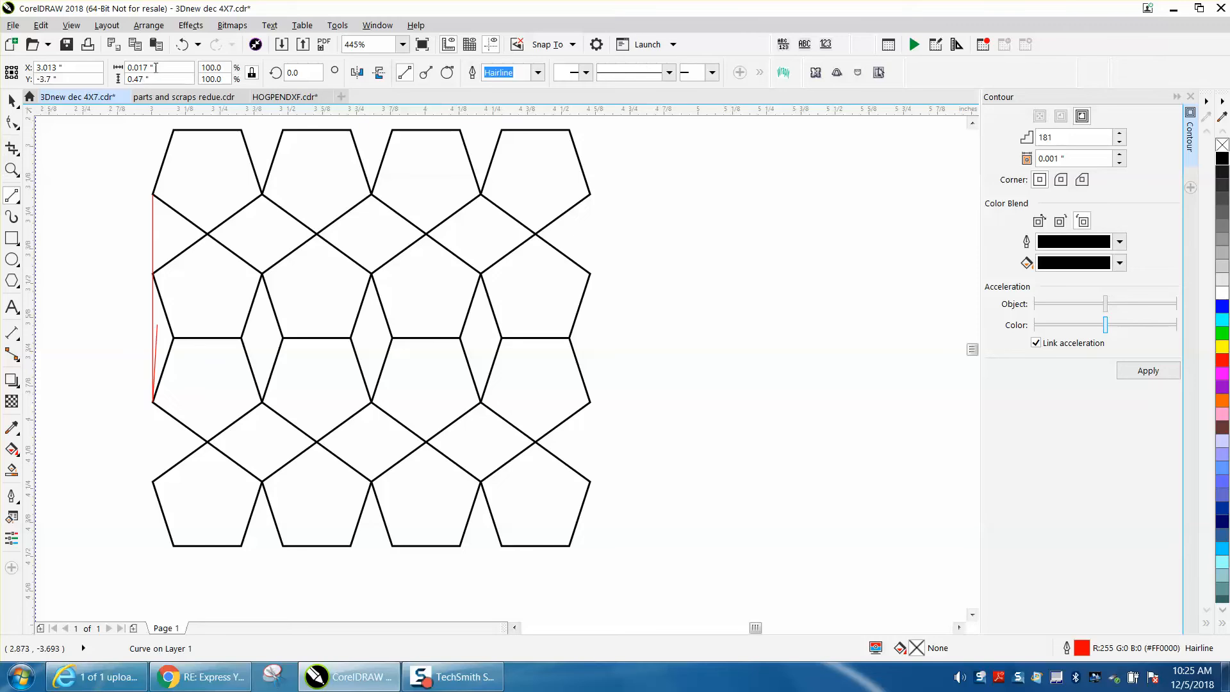
pyautogui.click(182, 45)
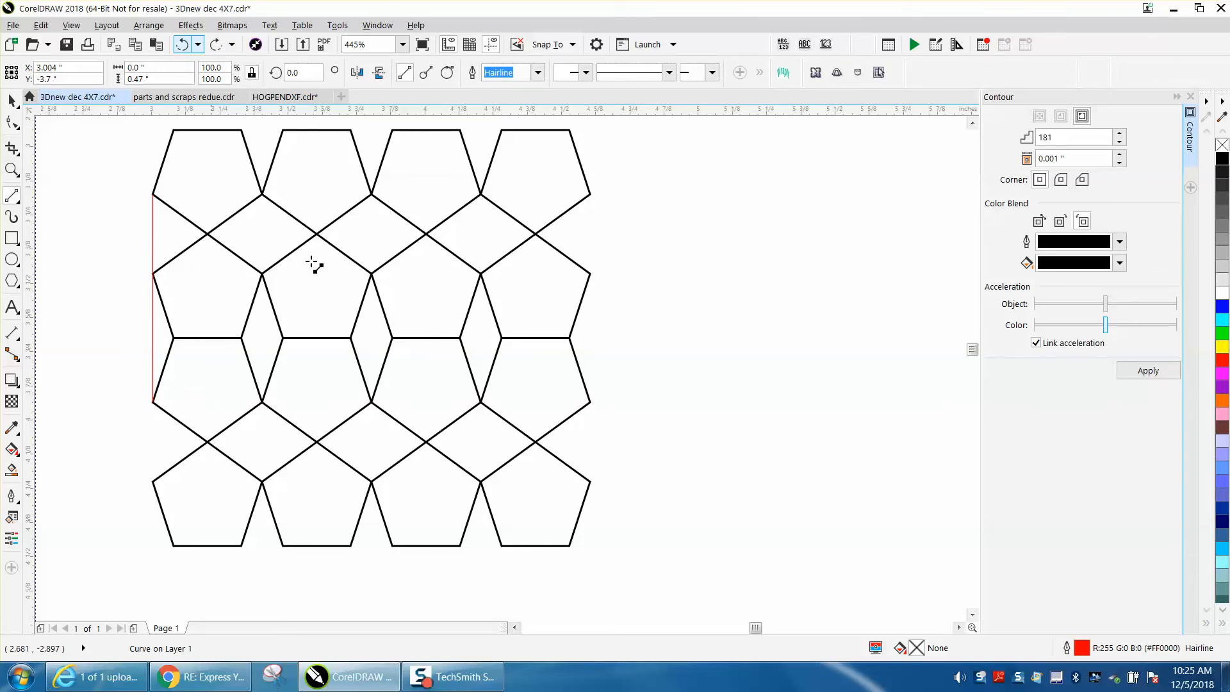
# Smart Fill the triangular gap at the left edge between the top two rows with black and a 0.5 pt black outline
pyautogui.click(12, 101)
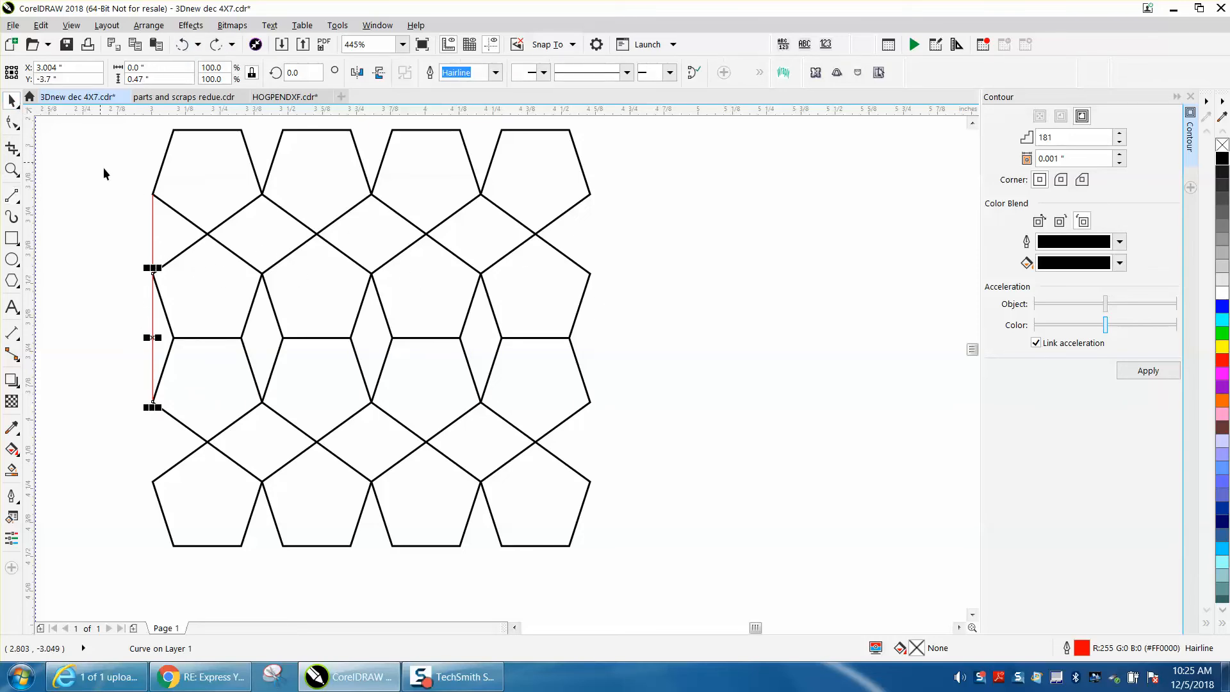
pyautogui.click(13, 470)
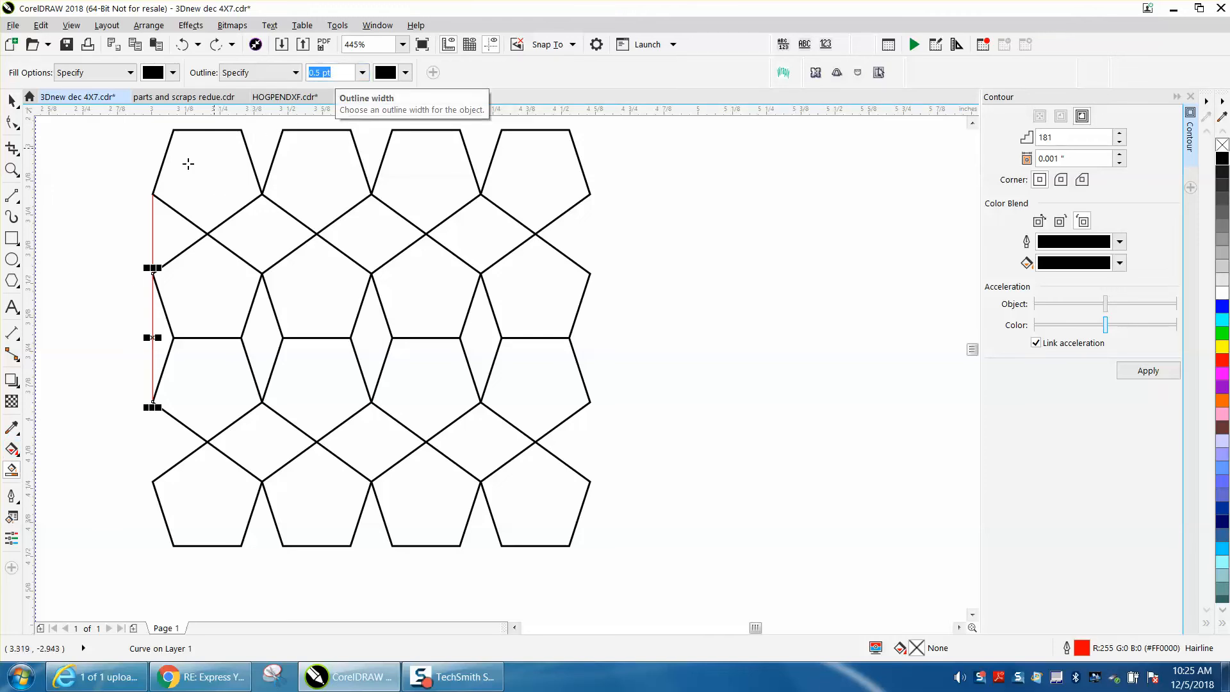
pyautogui.click(168, 231)
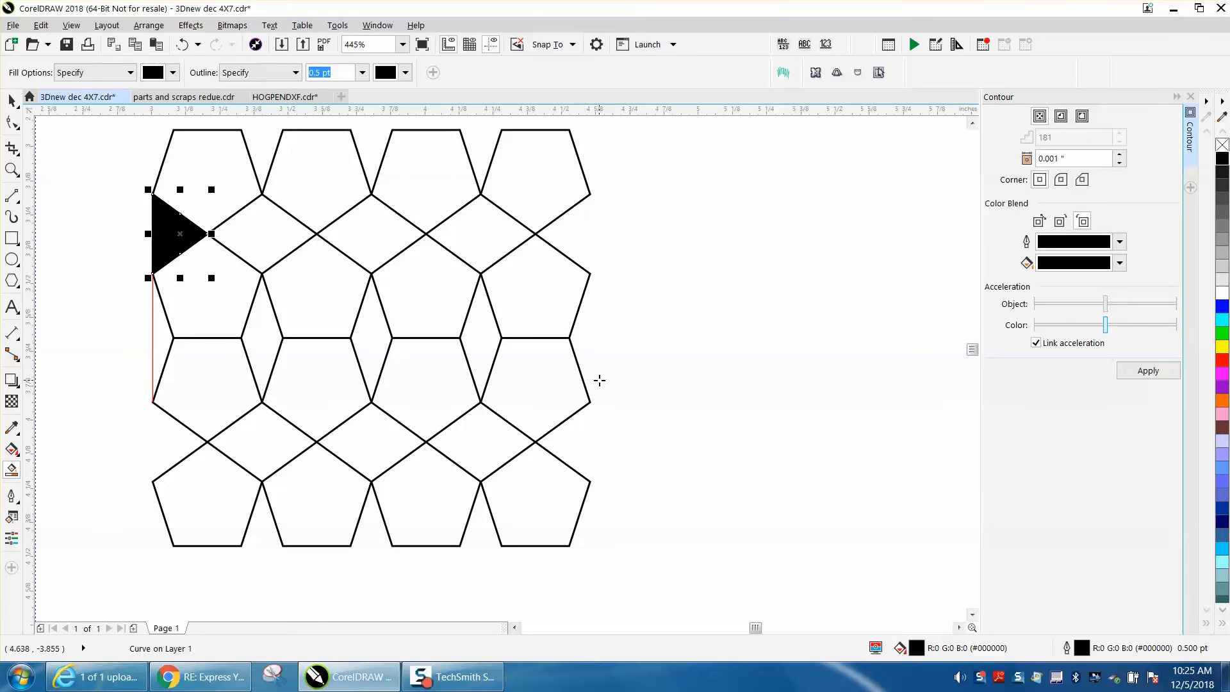
pyautogui.click(12, 102)
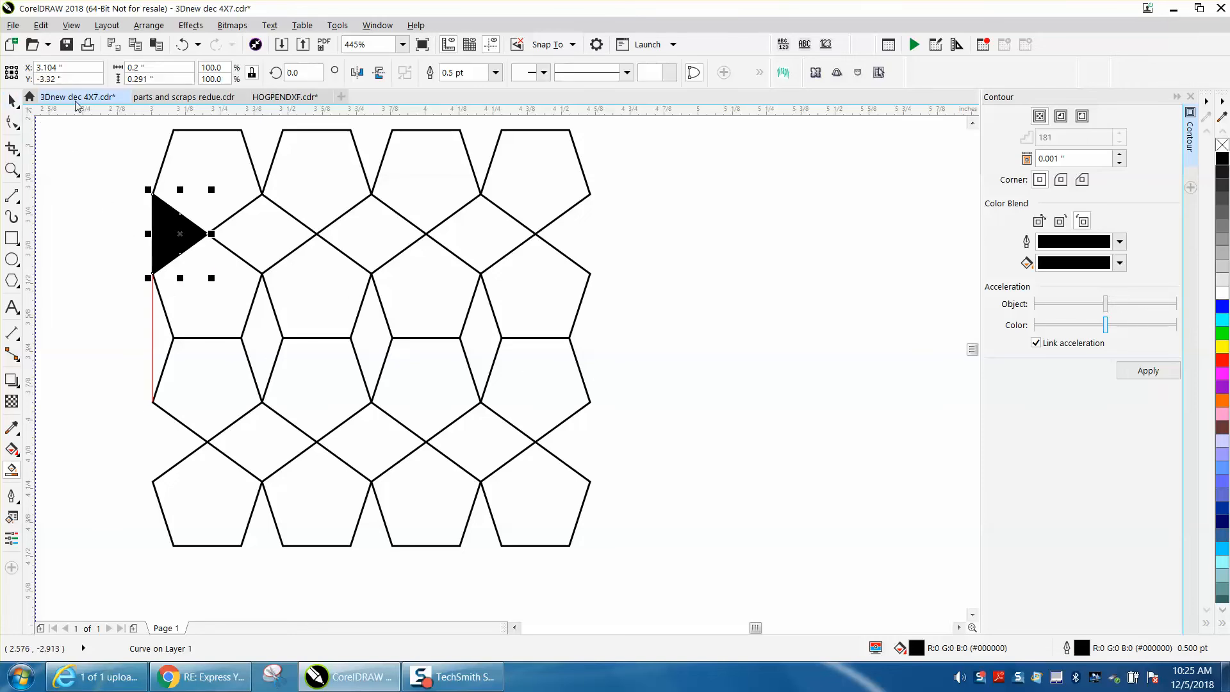
# Set the nudge distance to 1.0 inch and nudge the black filled triangle left out of the pentagon grid
pyautogui.click(662, 165)
pyautogui.click(472, 72)
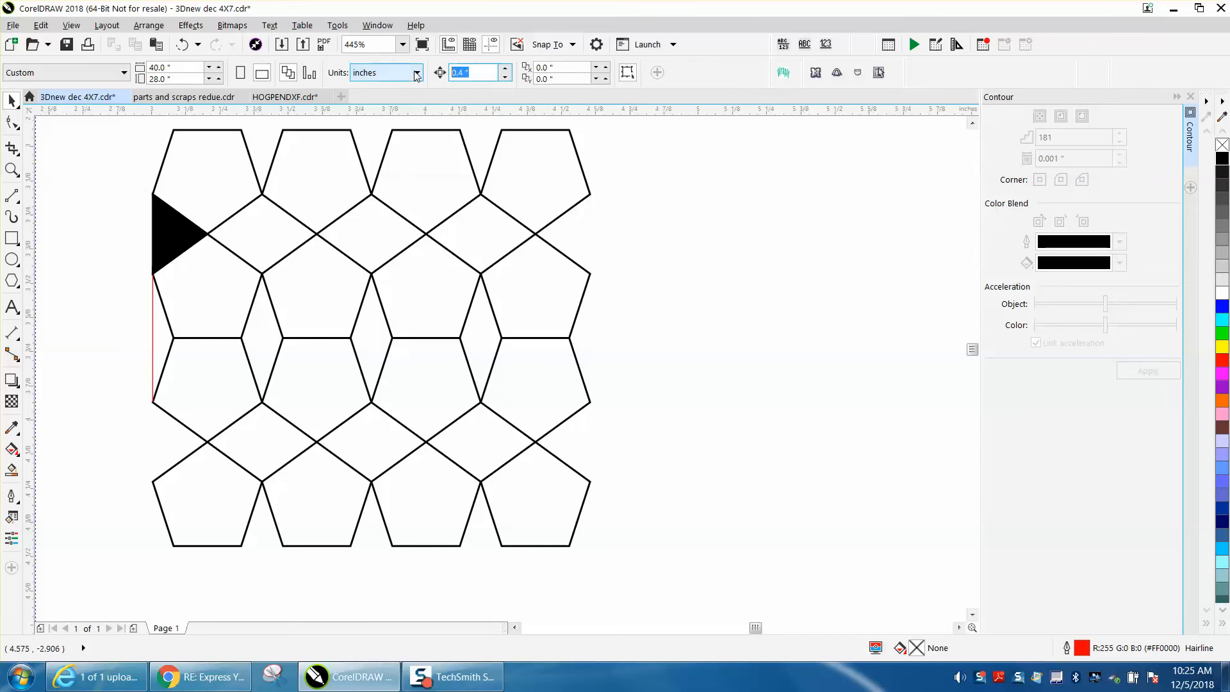
pyautogui.click(179, 237)
pyautogui.press('Left')
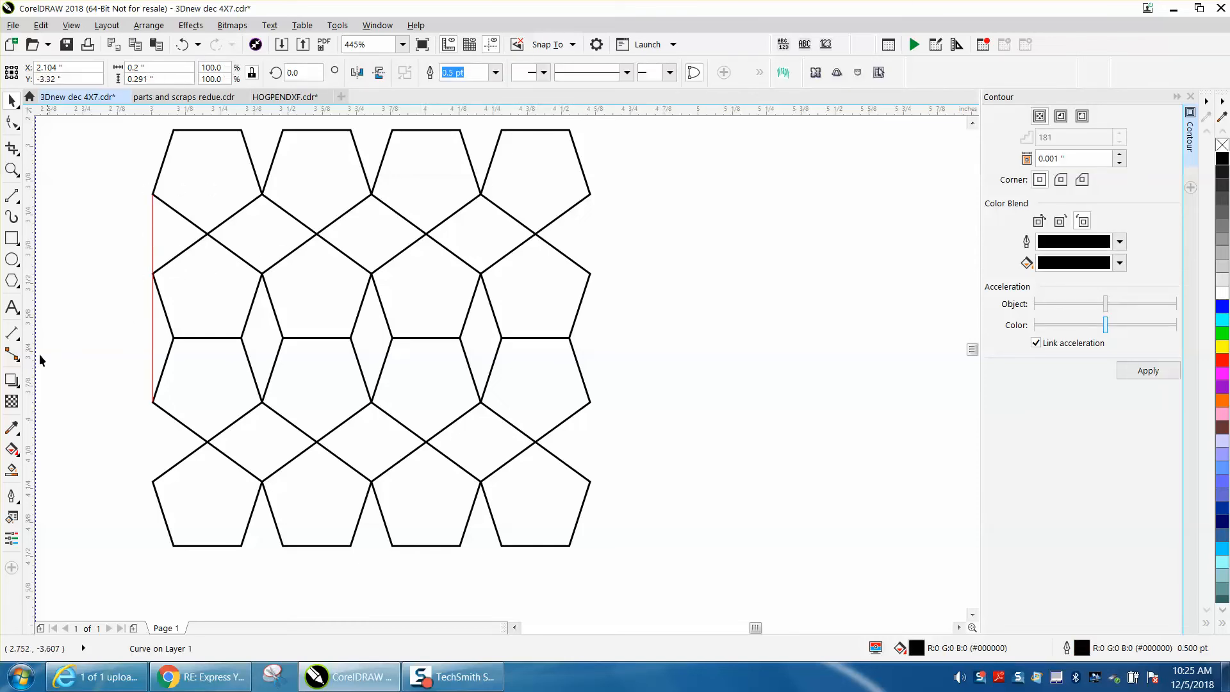
# Smart Fill the left-edge notch between the two middle rows with black and nudge the new shape 1 inch left
pyautogui.click(12, 469)
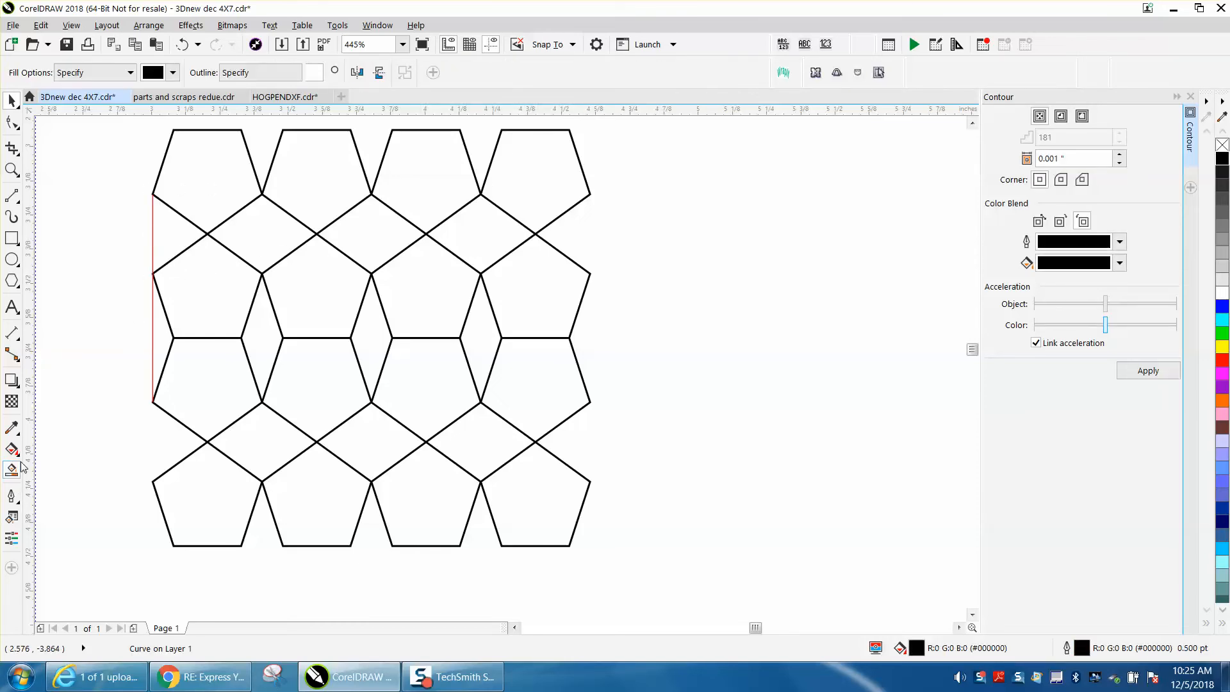
pyautogui.click(159, 344)
pyautogui.press('Left')
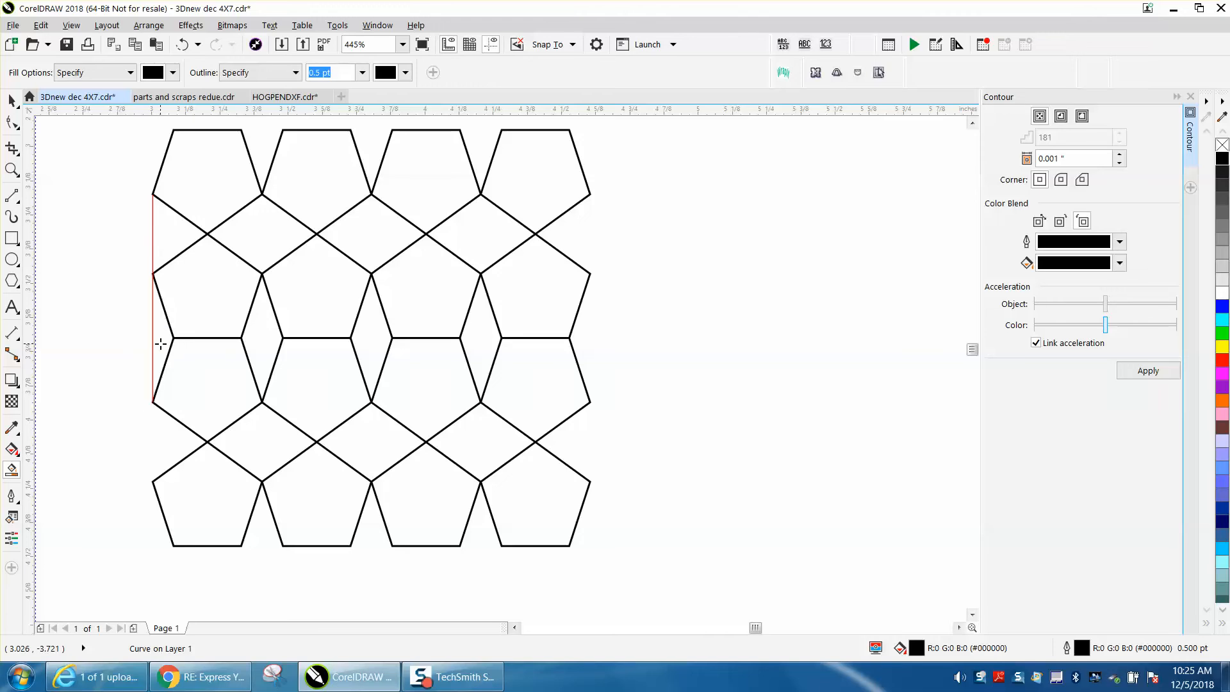
# Smart Fill the first narrow diamond between the middle rows and the wide diamond above it, nudging each filled shape 1 inch left
pyautogui.click(268, 338)
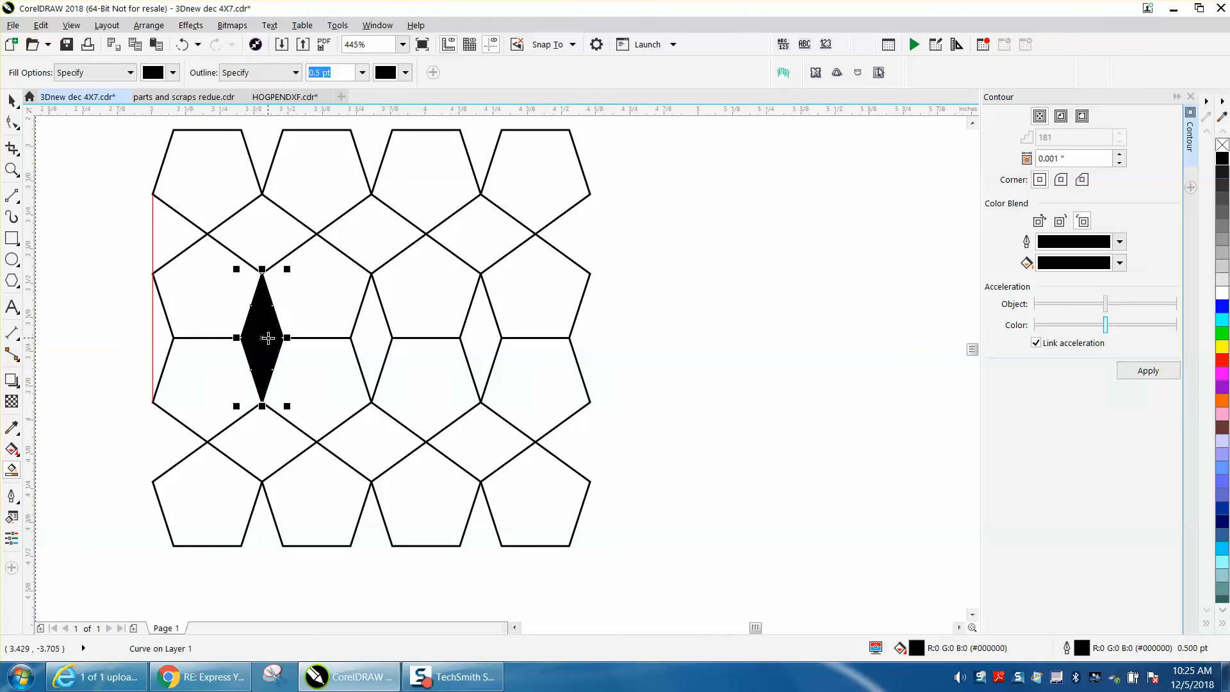
pyautogui.press('Delete')
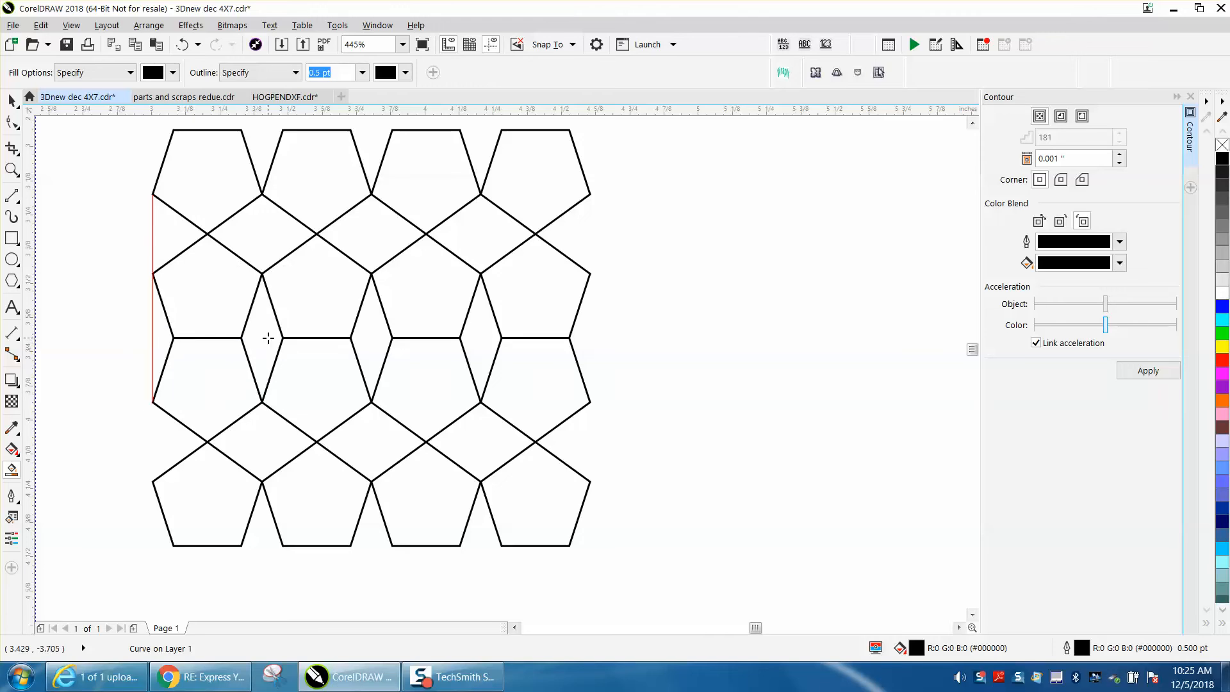
pyautogui.click(262, 242)
pyautogui.press('Left')
pyautogui.scroll(-2, 299, 283)
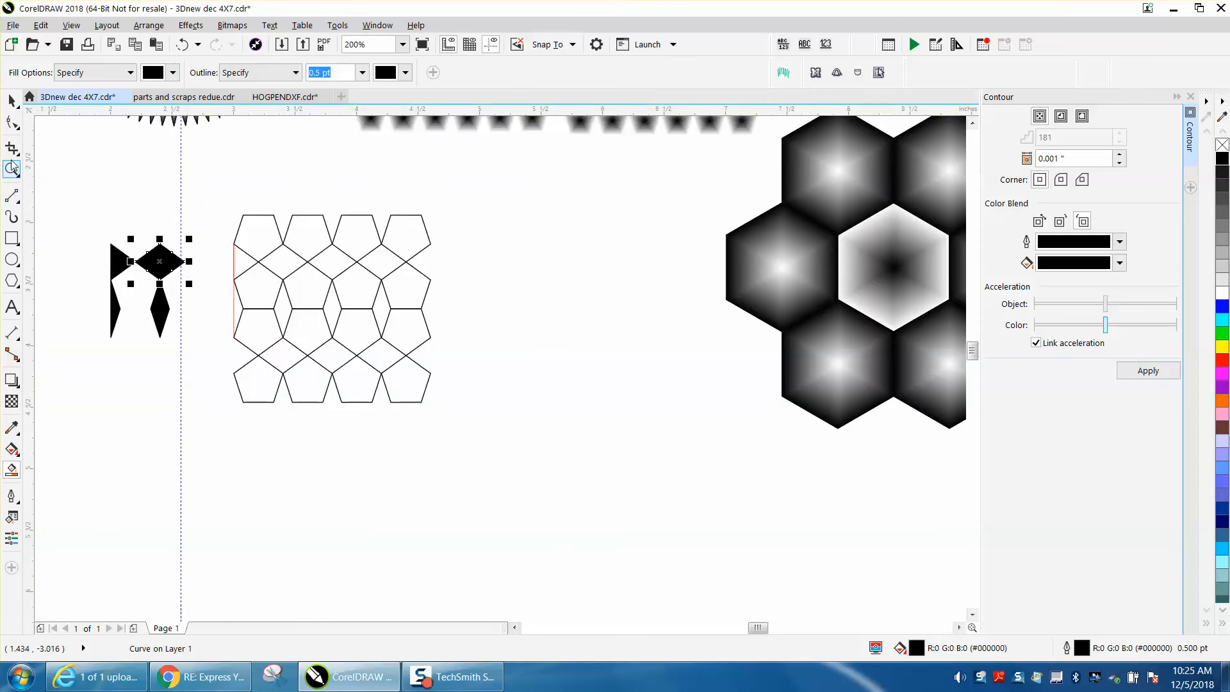
# Select the four filled shapes beside the grid and remove their black fill, keeping the outlines
pyautogui.click(11, 101)
pyautogui.moveTo(85, 217); pyautogui.dragTo(231, 358)
pyautogui.click(12, 169)
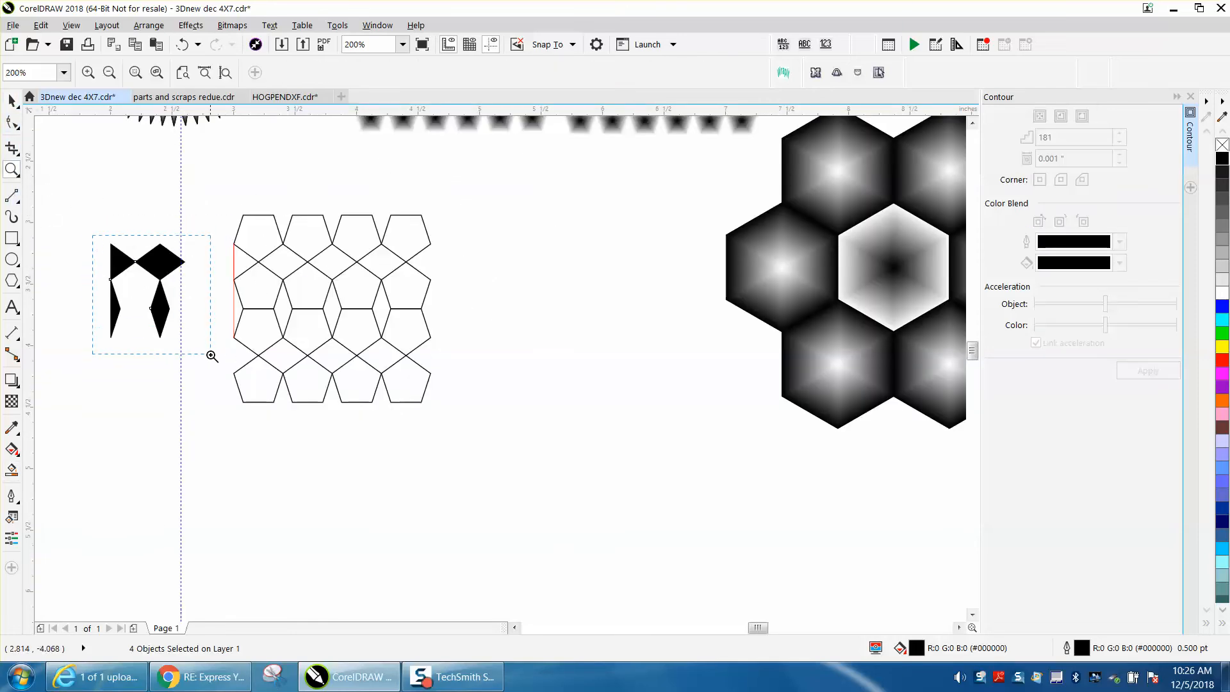
pyautogui.hotkey('shift', 'F2')
pyautogui.press('space')
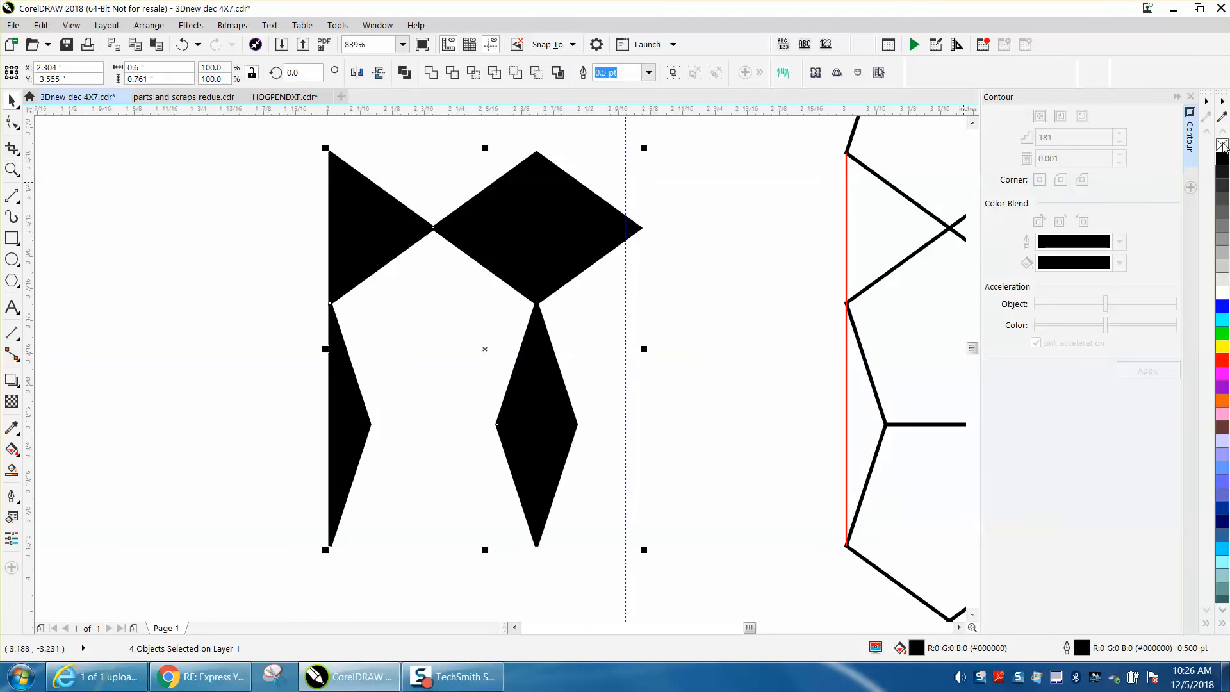
pyautogui.click(1222, 145)
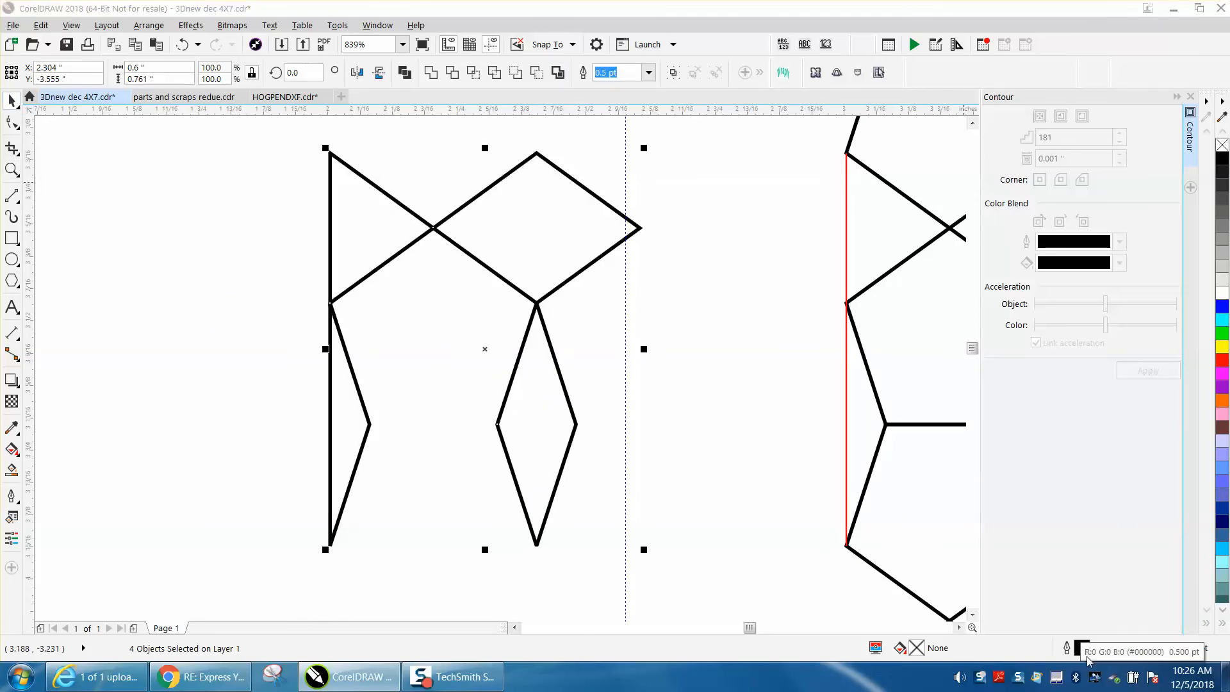
# Delete the red vertical helper lines along the left edge of the pentagon grid
pyautogui.scroll(-2, 451, 406)
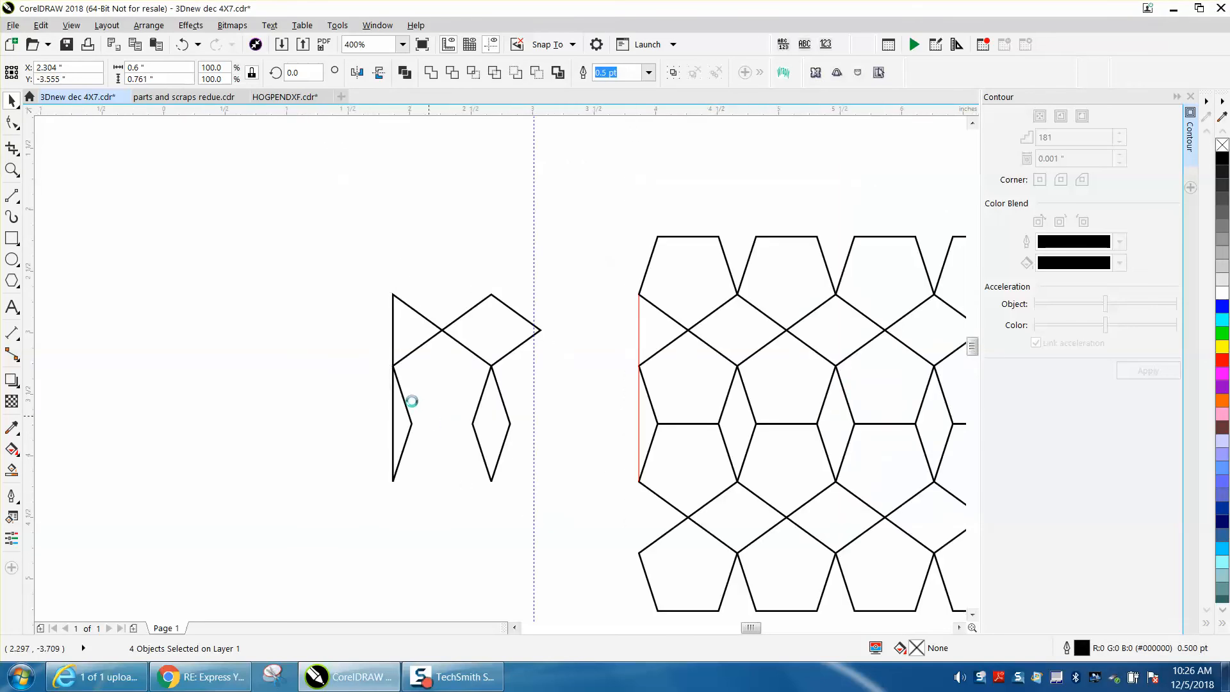
pyautogui.scroll(-1, 412, 400)
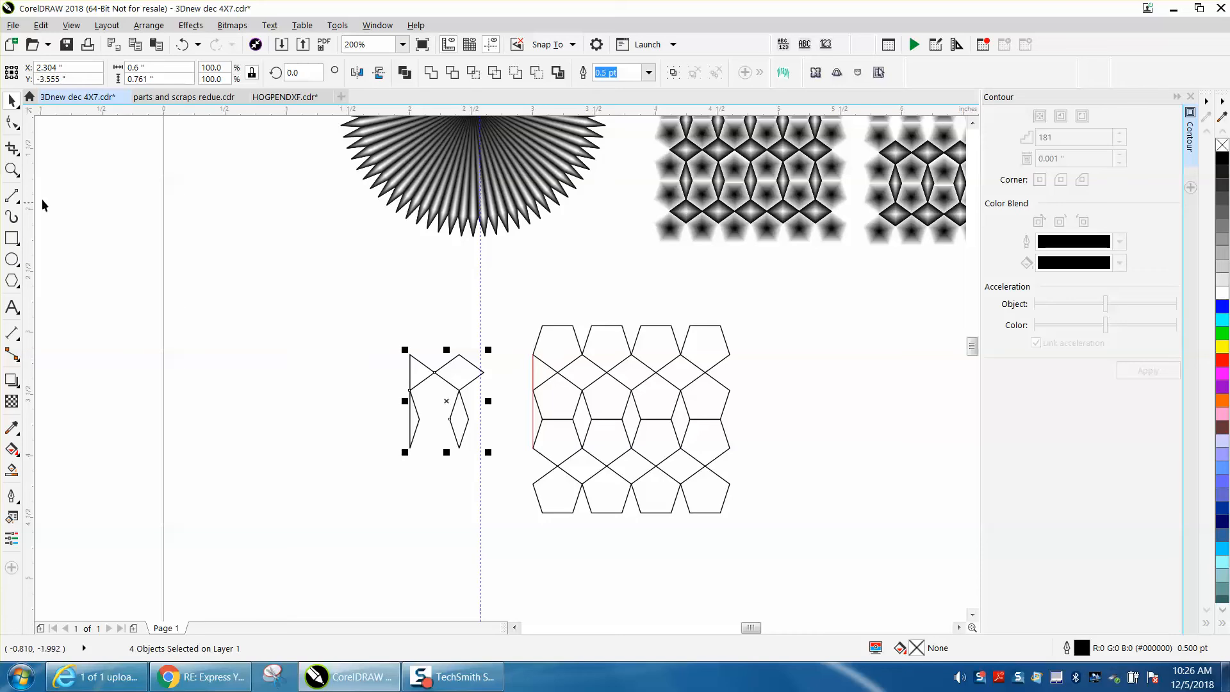
pyautogui.click(12, 170)
pyautogui.moveTo(544, 385); pyautogui.dragTo(661, 455)
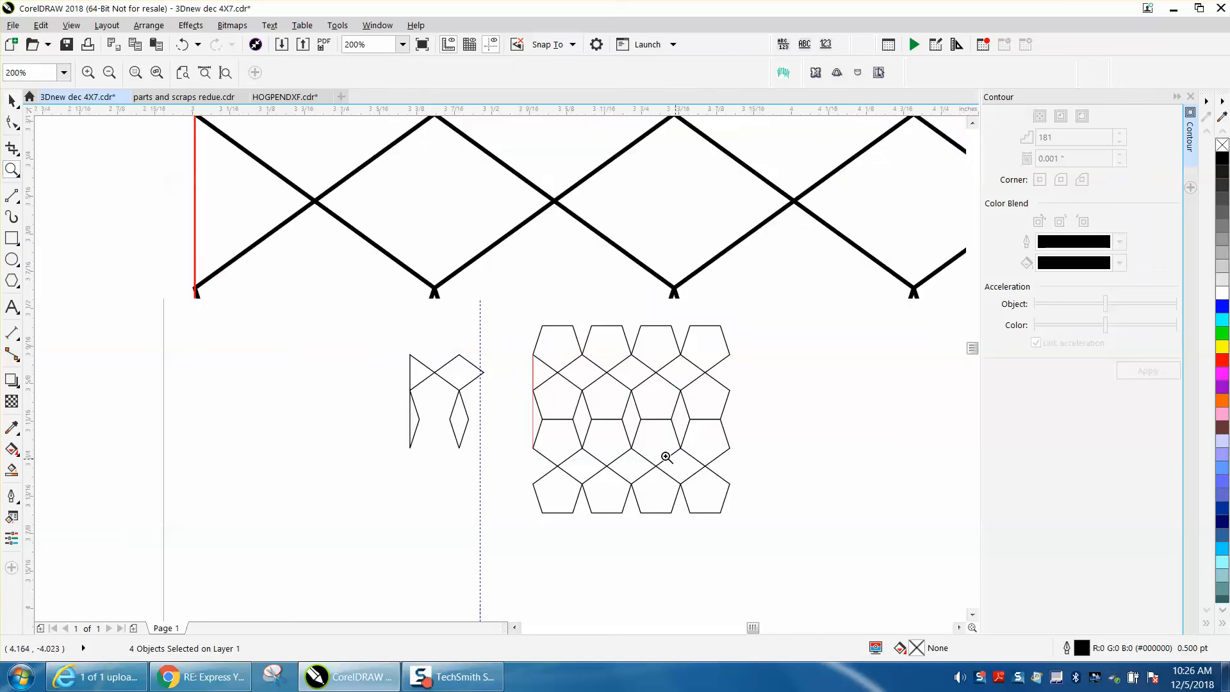
pyautogui.click(14, 105)
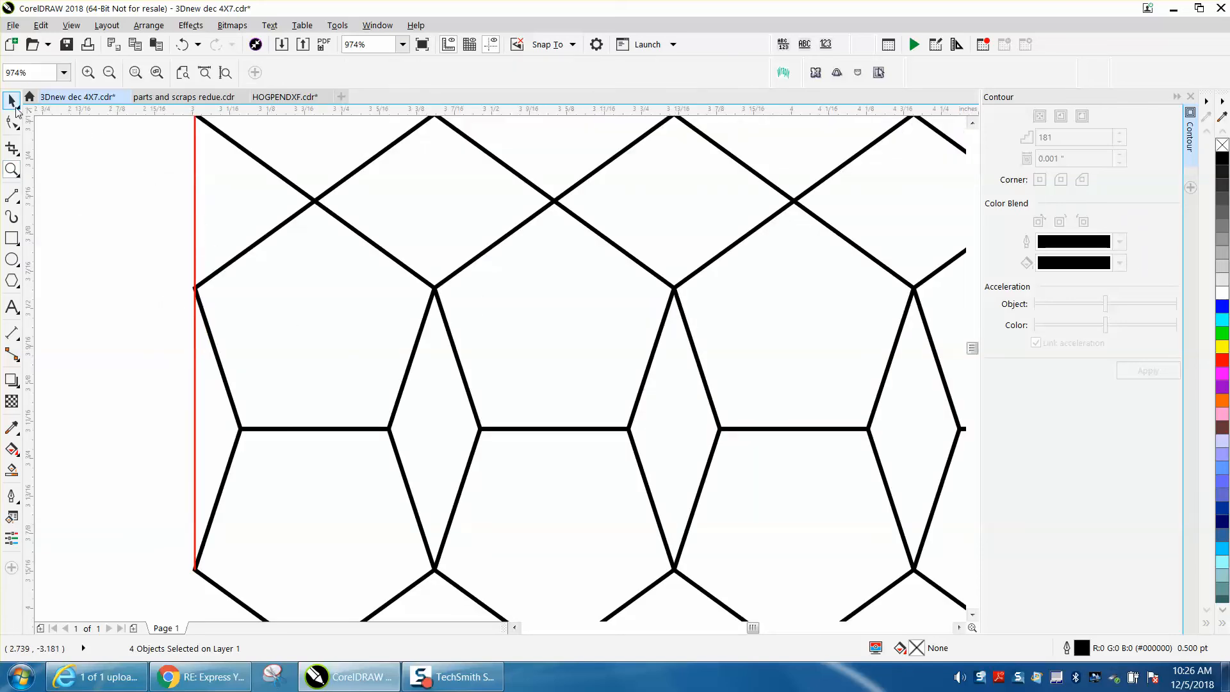
pyautogui.click(221, 222)
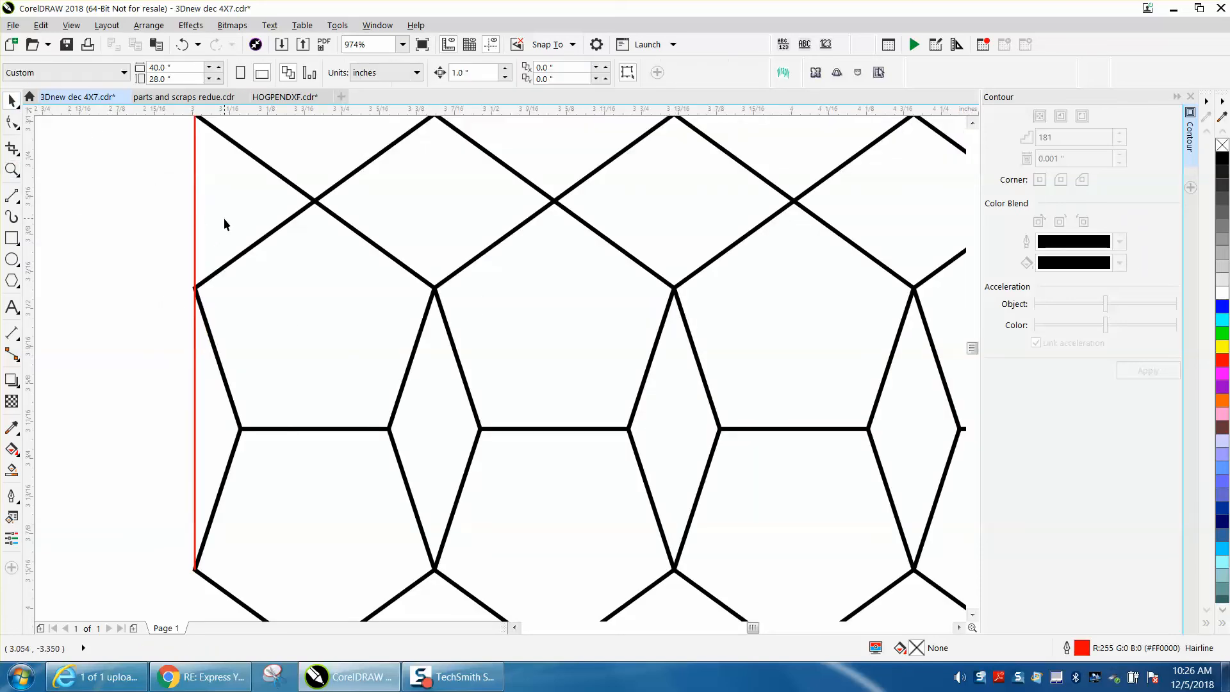
pyautogui.click(308, 155)
pyautogui.click(252, 199)
pyautogui.scroll(-3, 401, 260)
pyautogui.click(366, 249)
pyautogui.press('Escape')
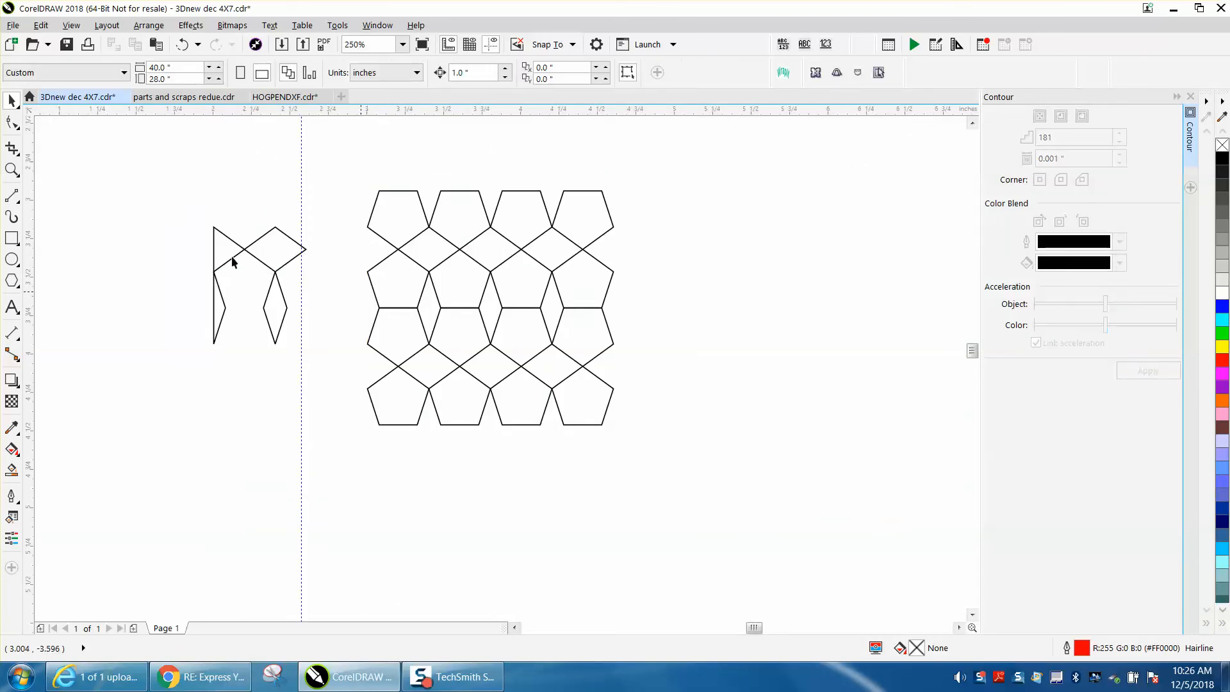
# Give the four gap shapes a white outline and nudge them 1 inch right, back into the pentagon grid
pyautogui.moveTo(177, 210); pyautogui.dragTo(346, 353)
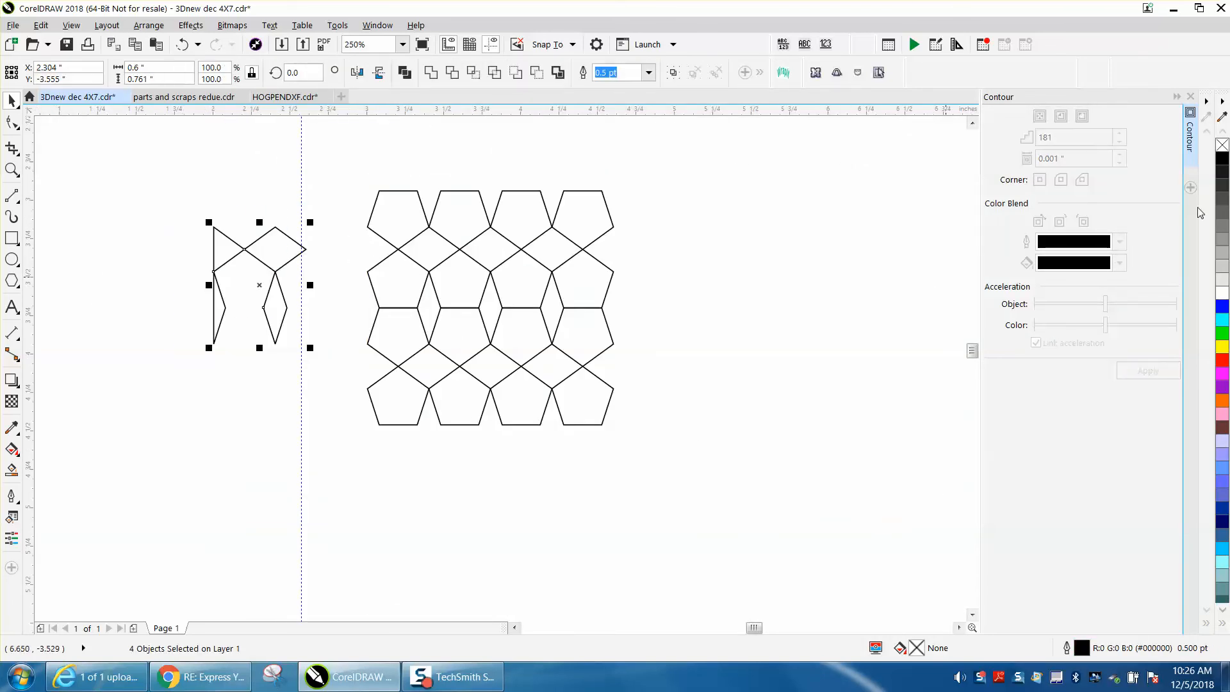
pyautogui.rightClick(1224, 299)
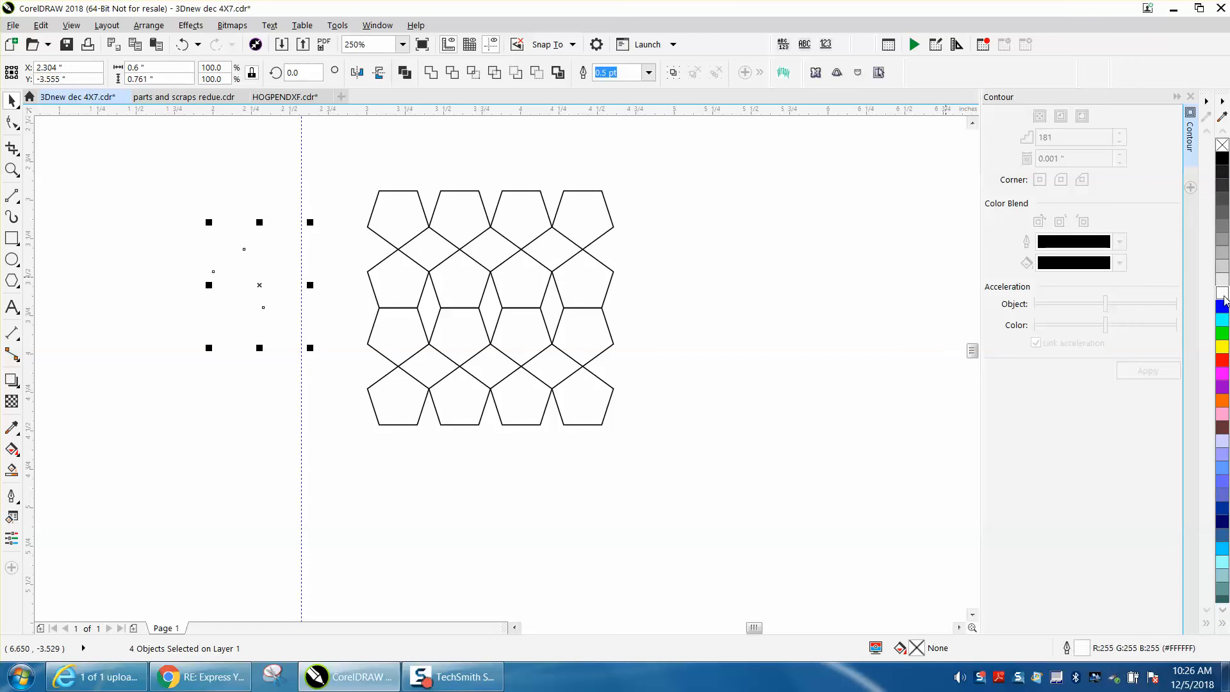
pyautogui.press('Right')
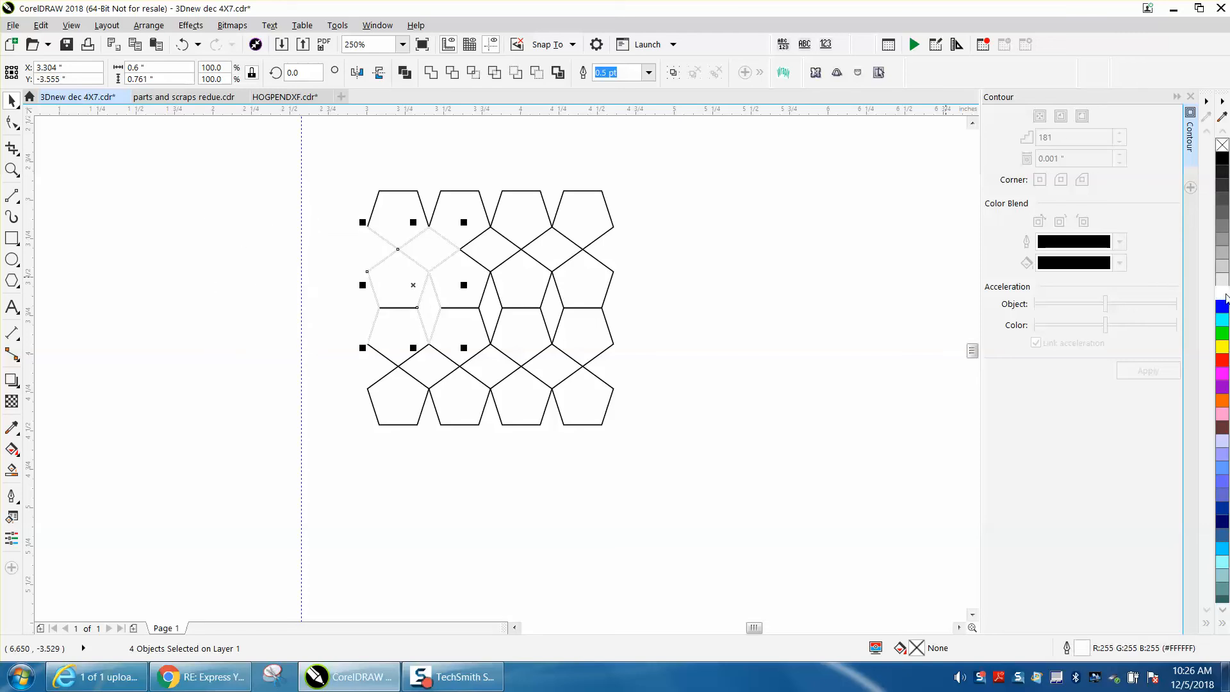
# Apply a to-center contour with 0.001 inch offset and black outline and fill colors to the left-edge triangle and the adjacent wide diamond
pyautogui.click(354, 175)
pyautogui.click(379, 251)
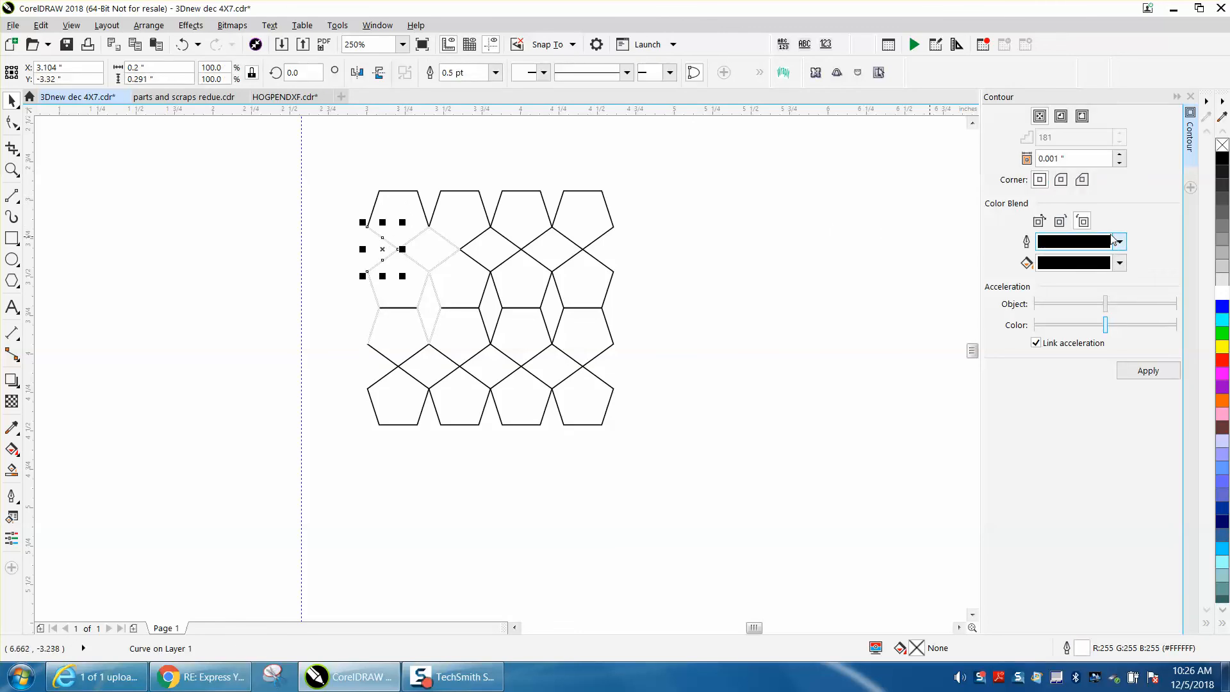
pyautogui.click(1144, 370)
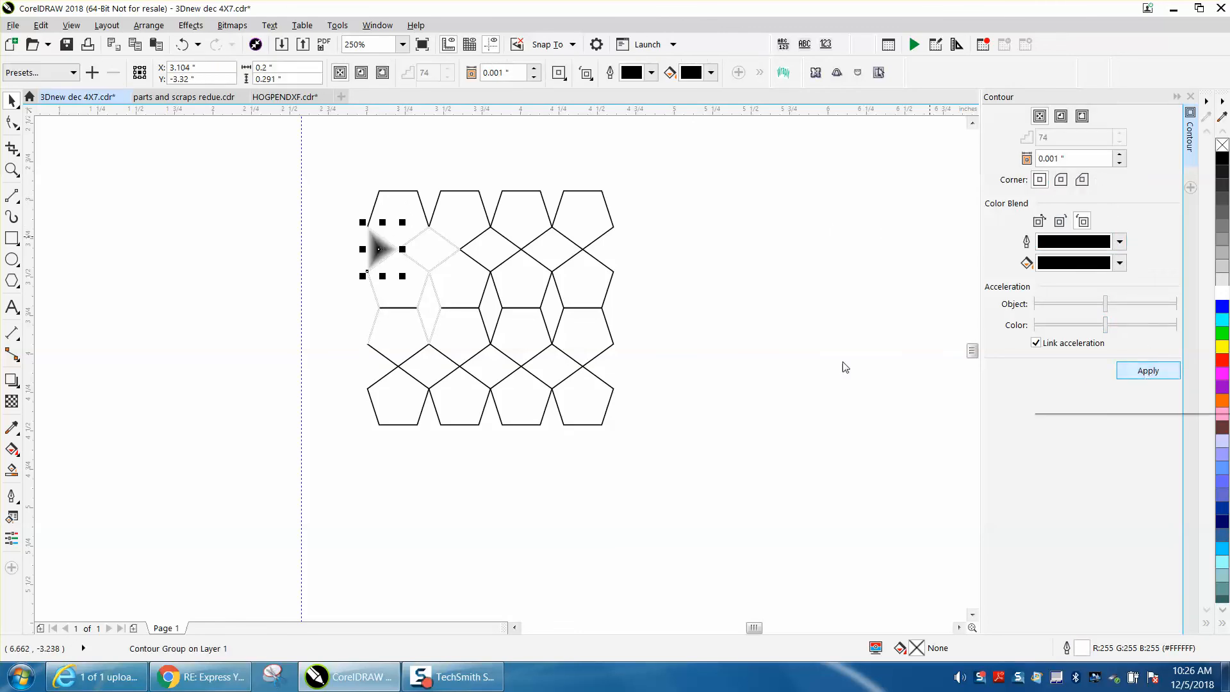
pyautogui.click(1160, 371)
# Apply the same black 0.001 inch contour to the left-edge notch and the narrow diamond between the middle rows
pyautogui.click(371, 317)
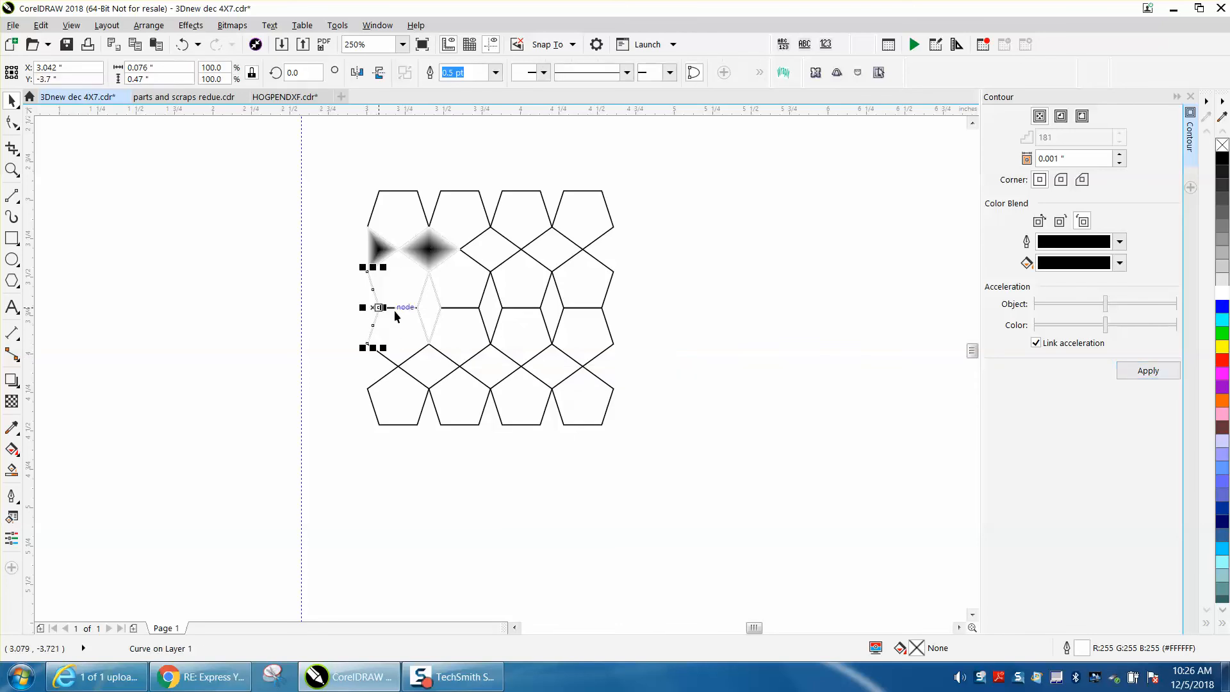
pyautogui.click(1140, 370)
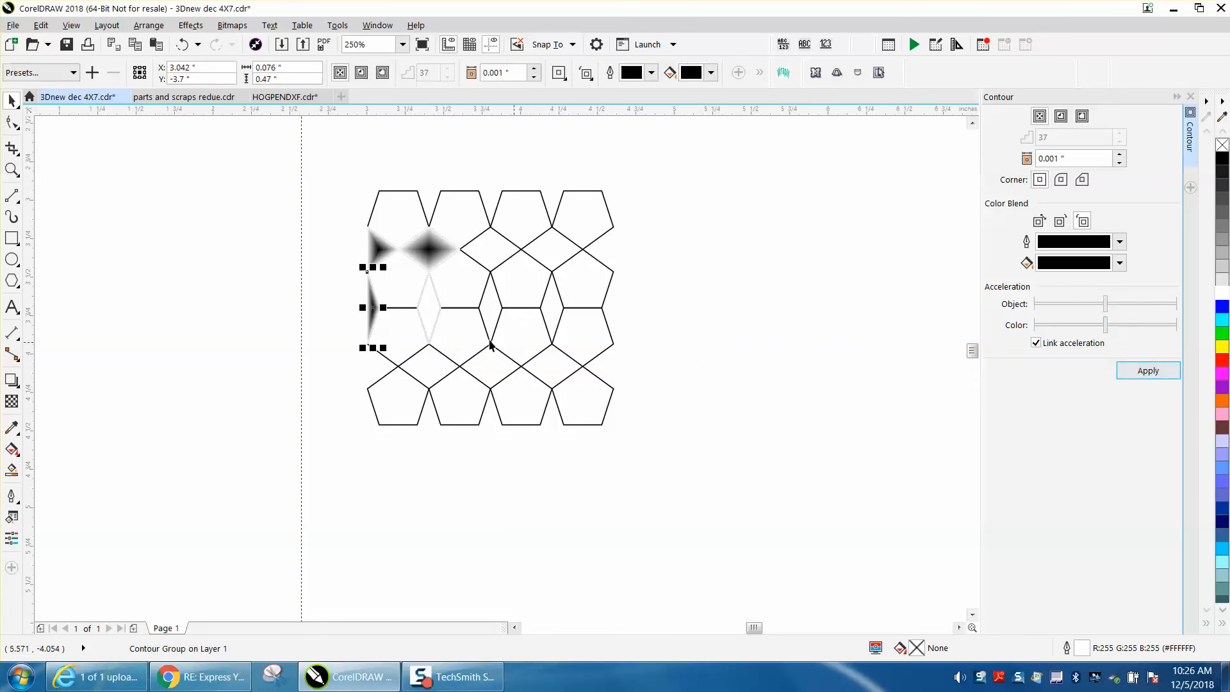
pyautogui.click(428, 312)
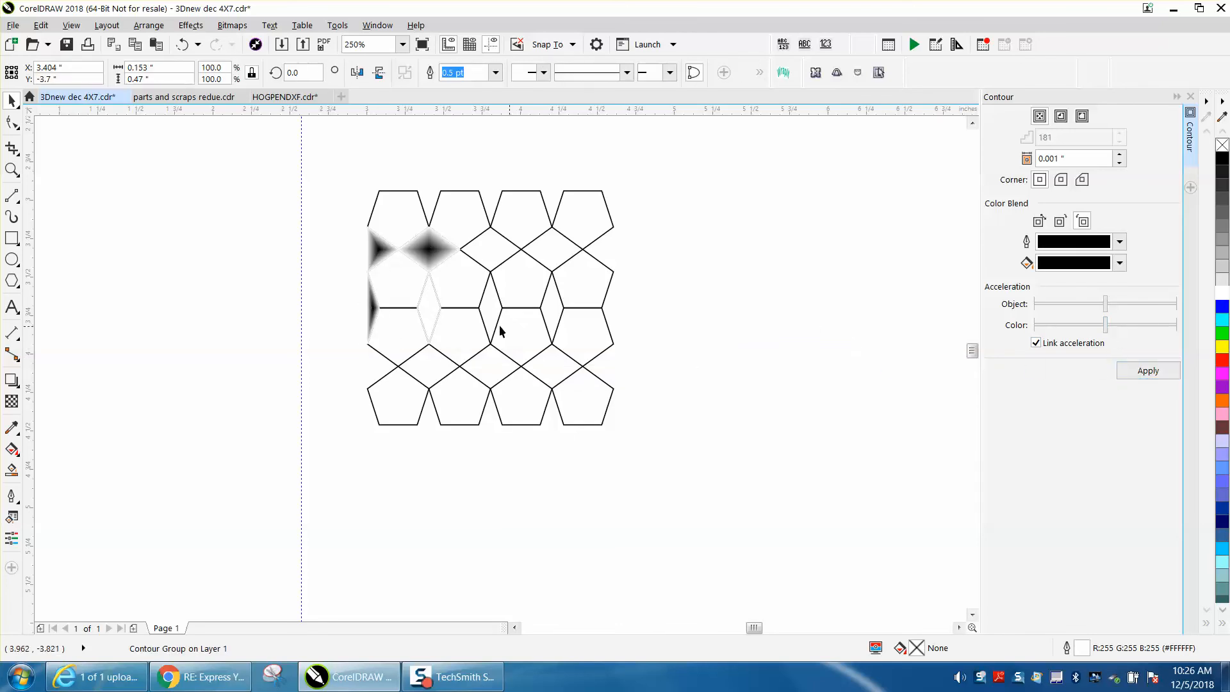
pyautogui.click(1153, 369)
# Set the contour outline color to white and apply the 0.001 inch to-center contour to the first pentagon in the top row
pyautogui.click(12, 170)
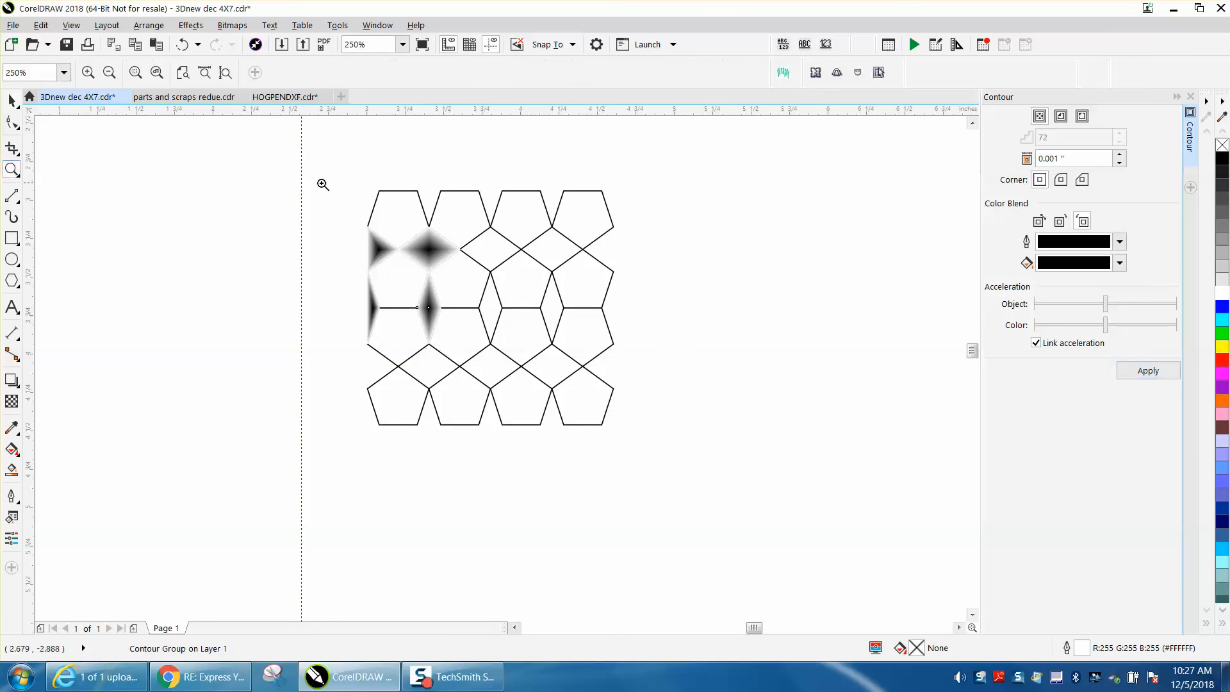
pyautogui.moveTo(368, 225); pyautogui.dragTo(724, 392)
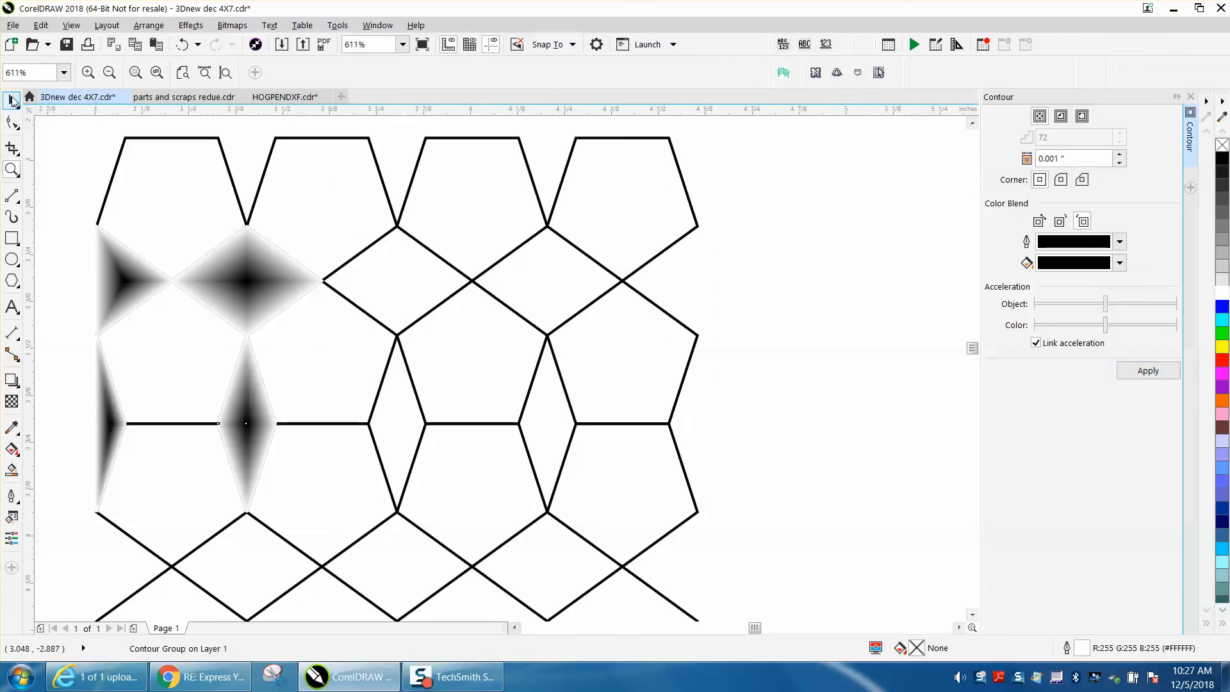
pyautogui.click(12, 100)
pyautogui.click(156, 140)
pyautogui.click(157, 137)
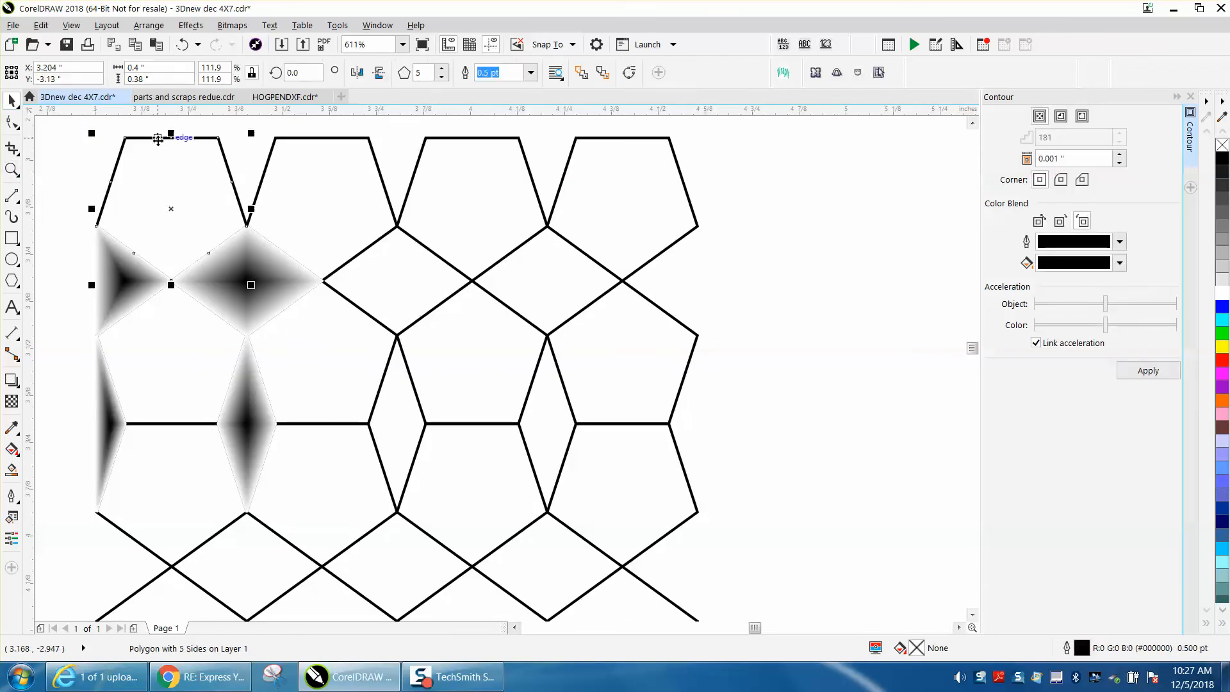
pyautogui.click(1119, 241)
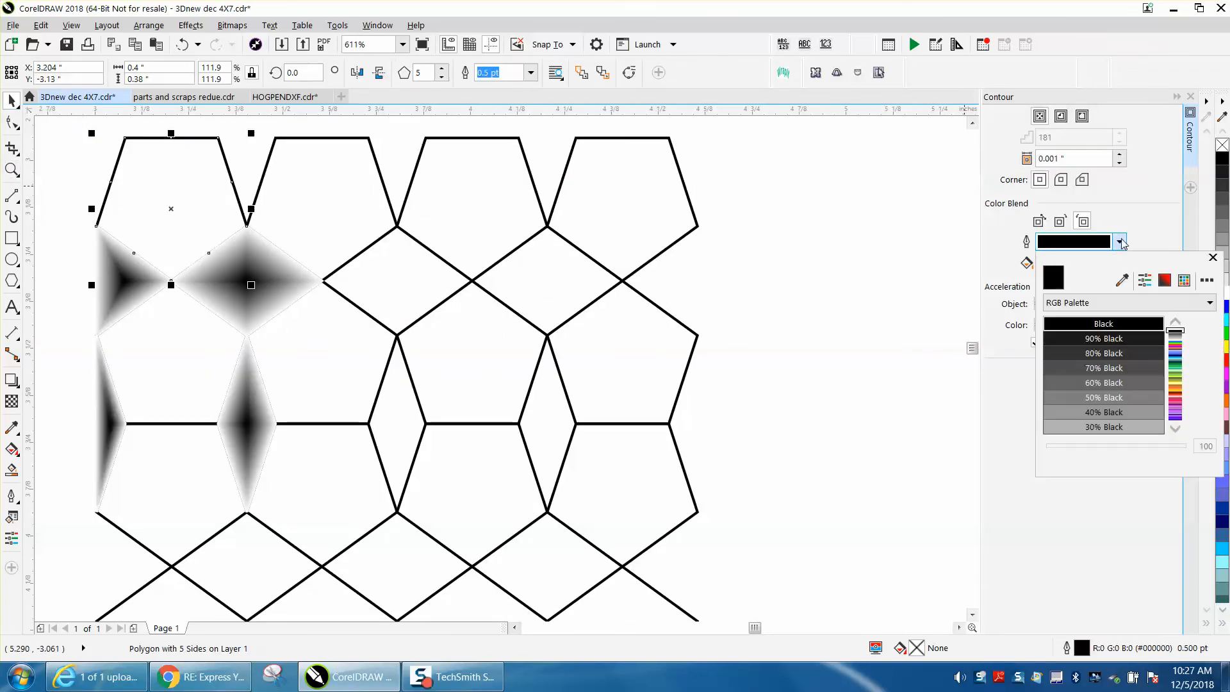
pyautogui.click(1175, 428)
pyautogui.scroll(-2, 1176, 428)
pyautogui.click(1103, 399)
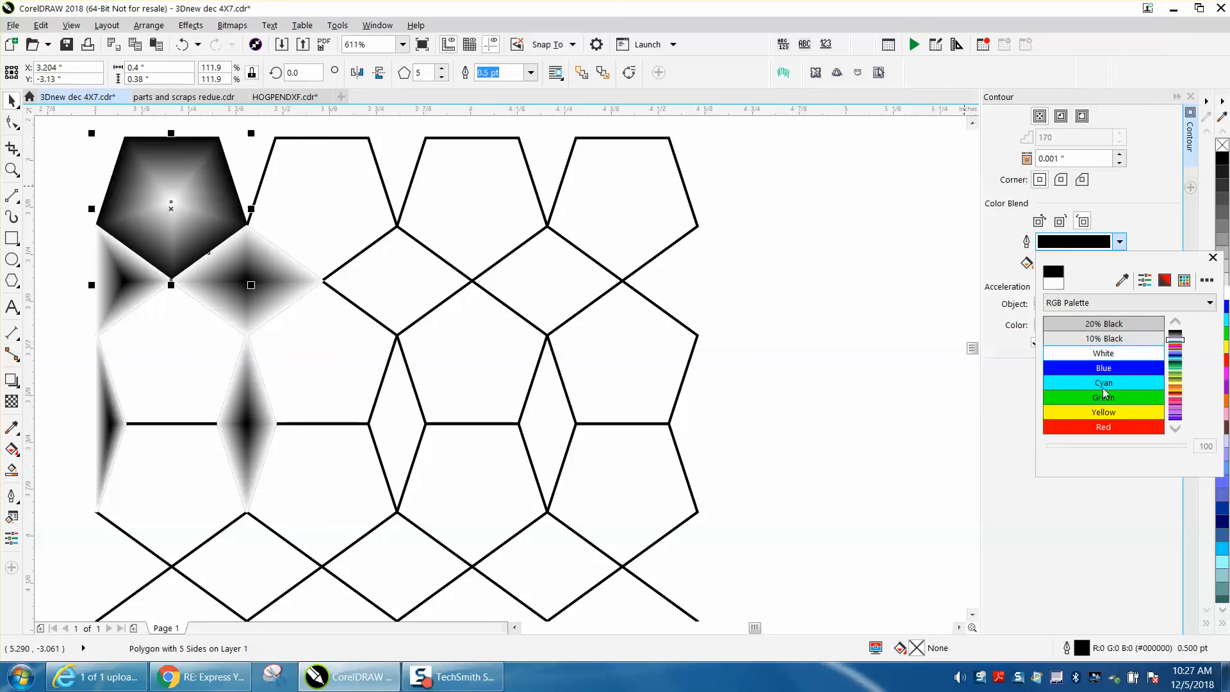
# Apply the white-centered 0.001 inch contour to the remaining three pentagons in the top row
pyautogui.click(313, 172)
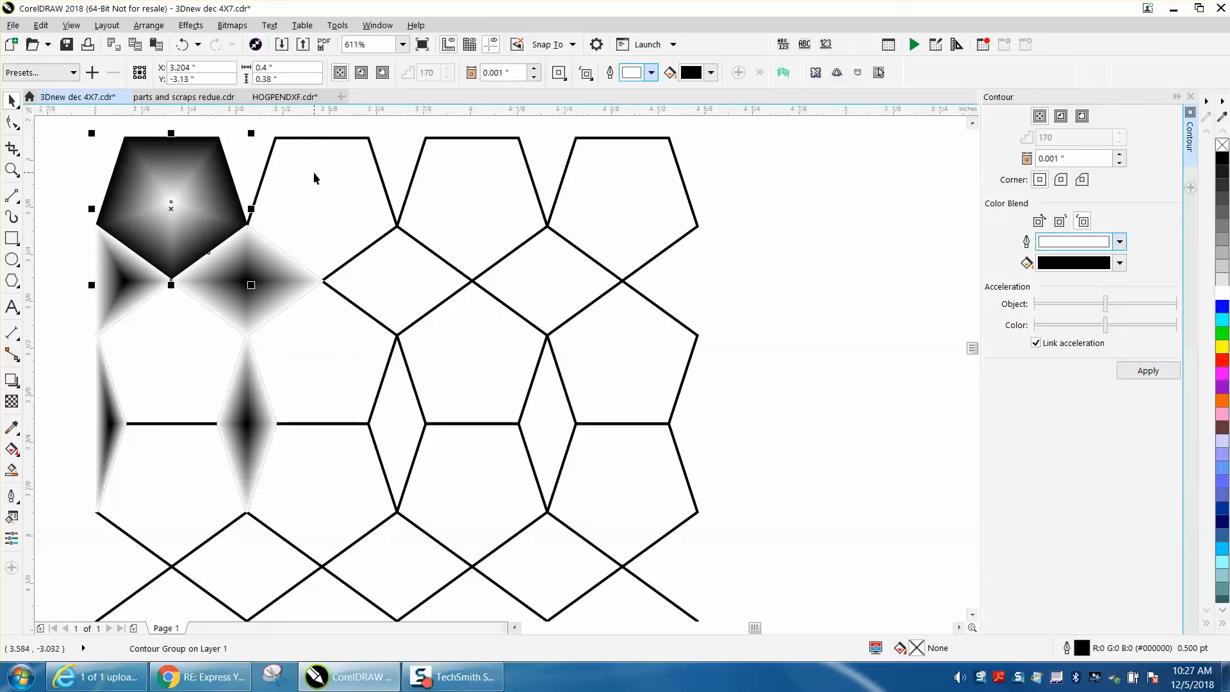
pyautogui.click(350, 137)
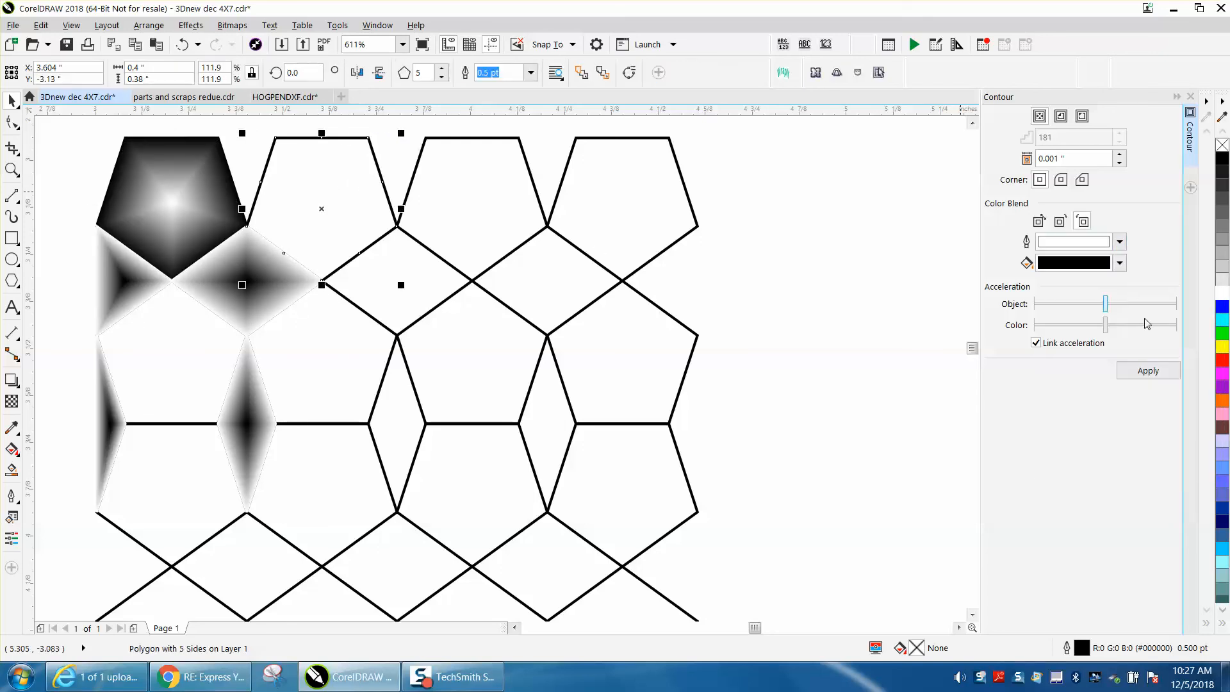
pyautogui.click(1147, 371)
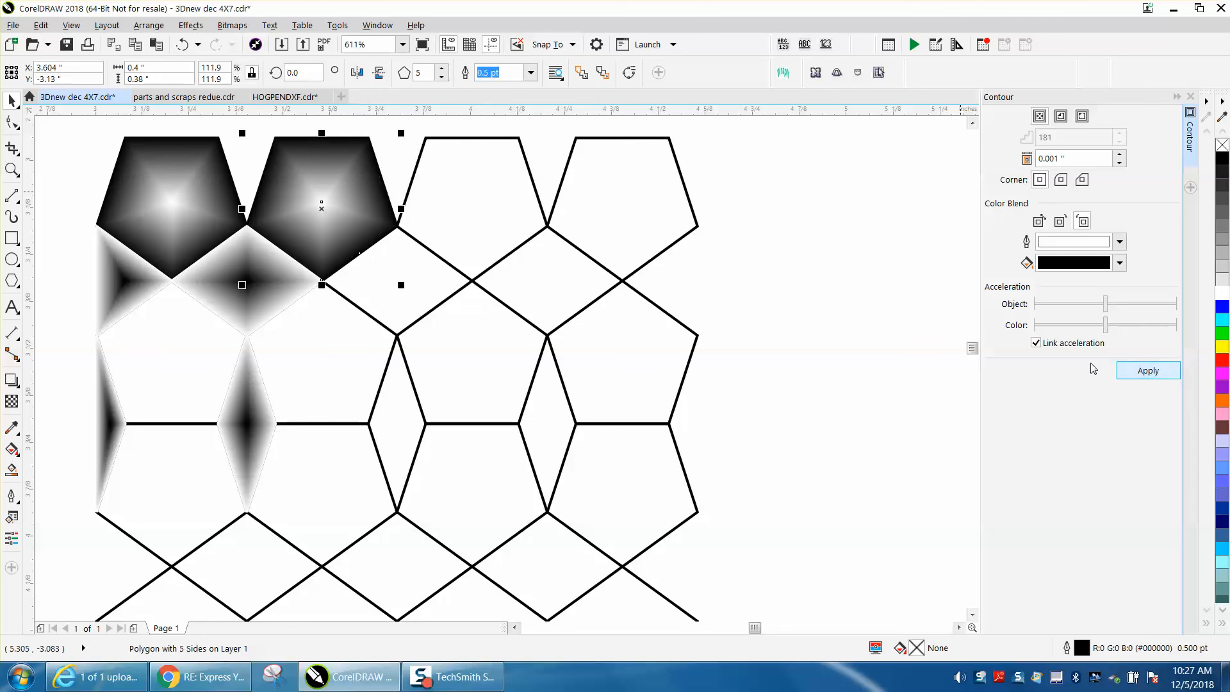
pyautogui.click(503, 137)
pyautogui.click(1153, 371)
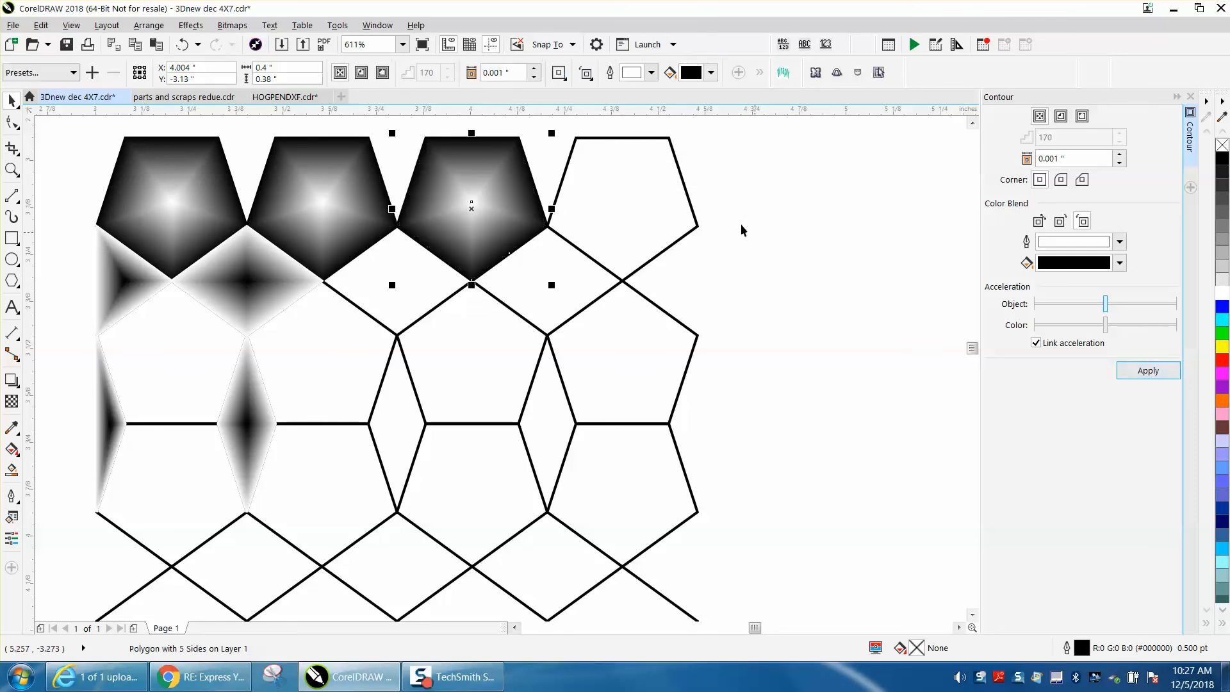
pyautogui.click(684, 192)
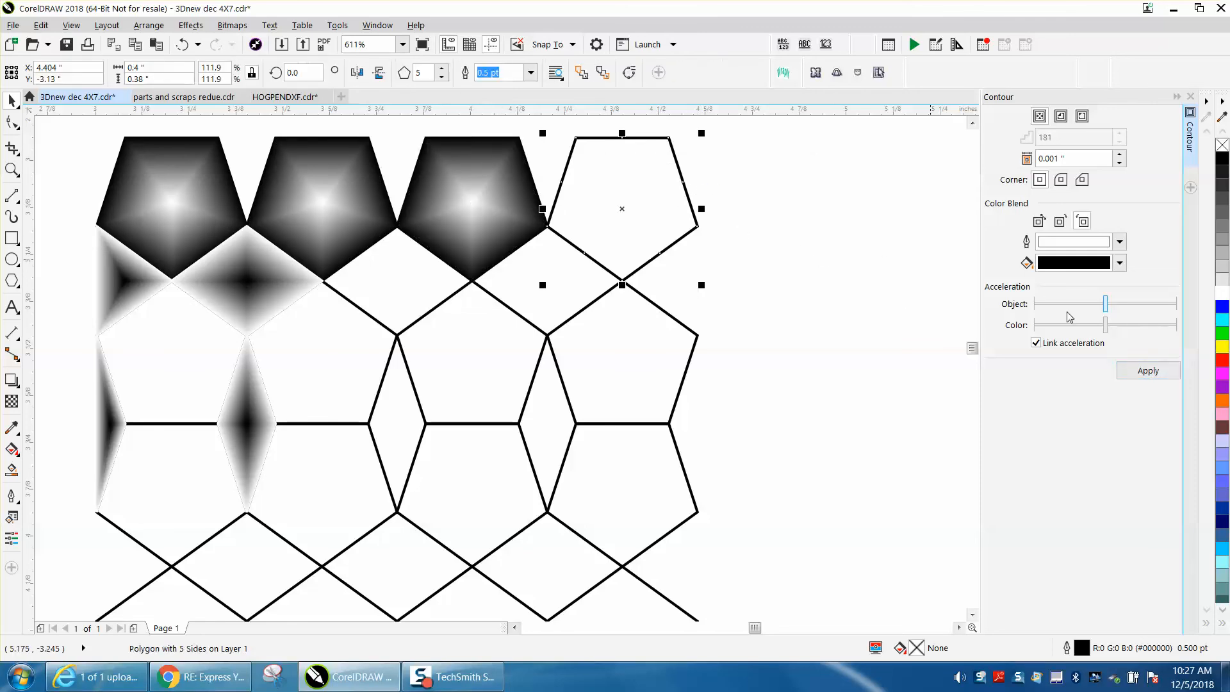
pyautogui.click(1148, 370)
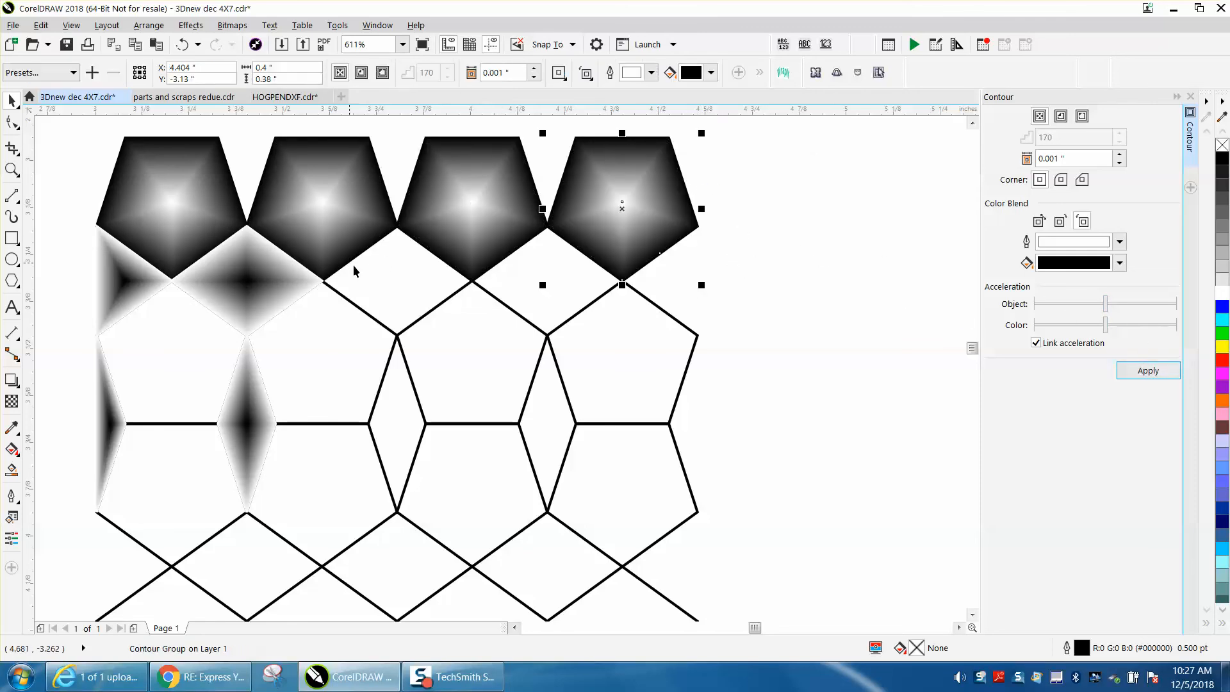
# Apply the white-centered 0.001 inch to-center contour with black fill color to all four pentagons in the second row
pyautogui.click(667, 368)
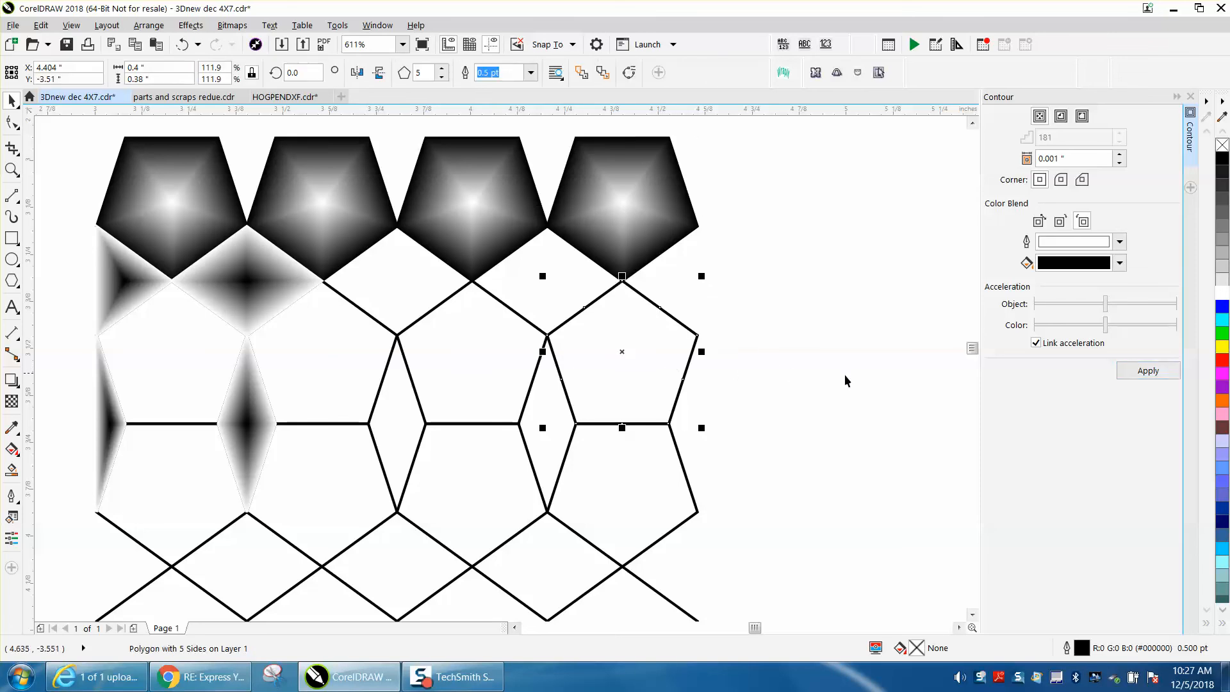
pyautogui.click(1148, 370)
pyautogui.click(543, 362)
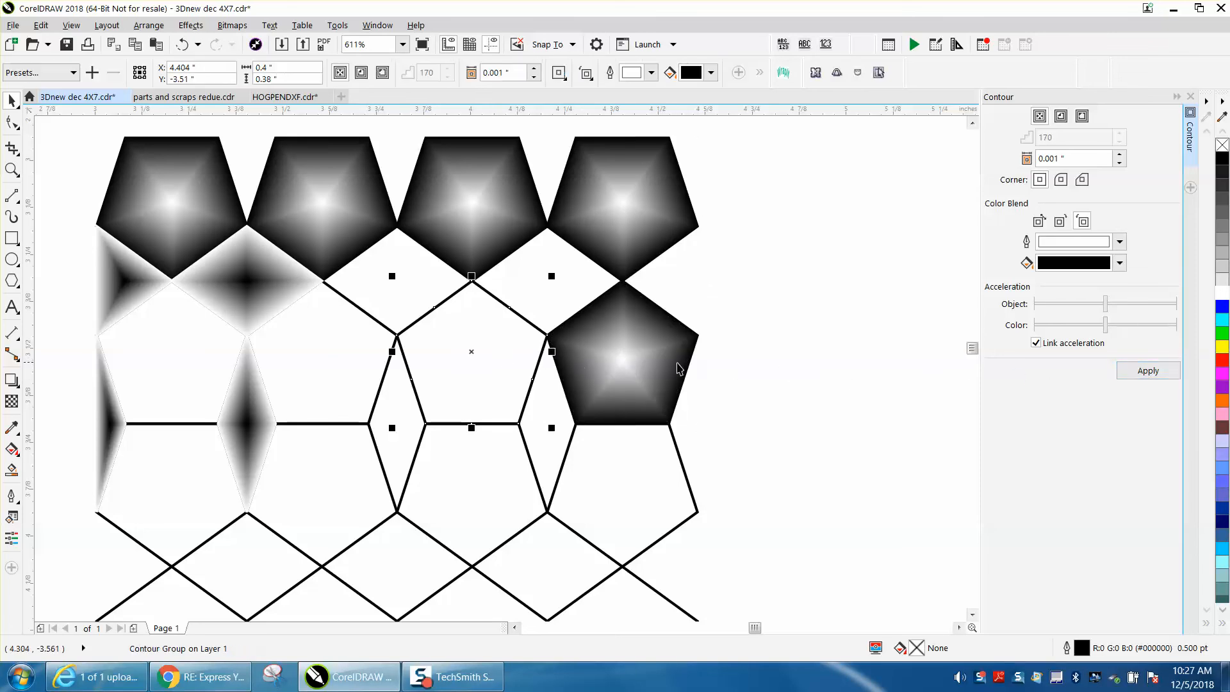
pyautogui.click(1137, 370)
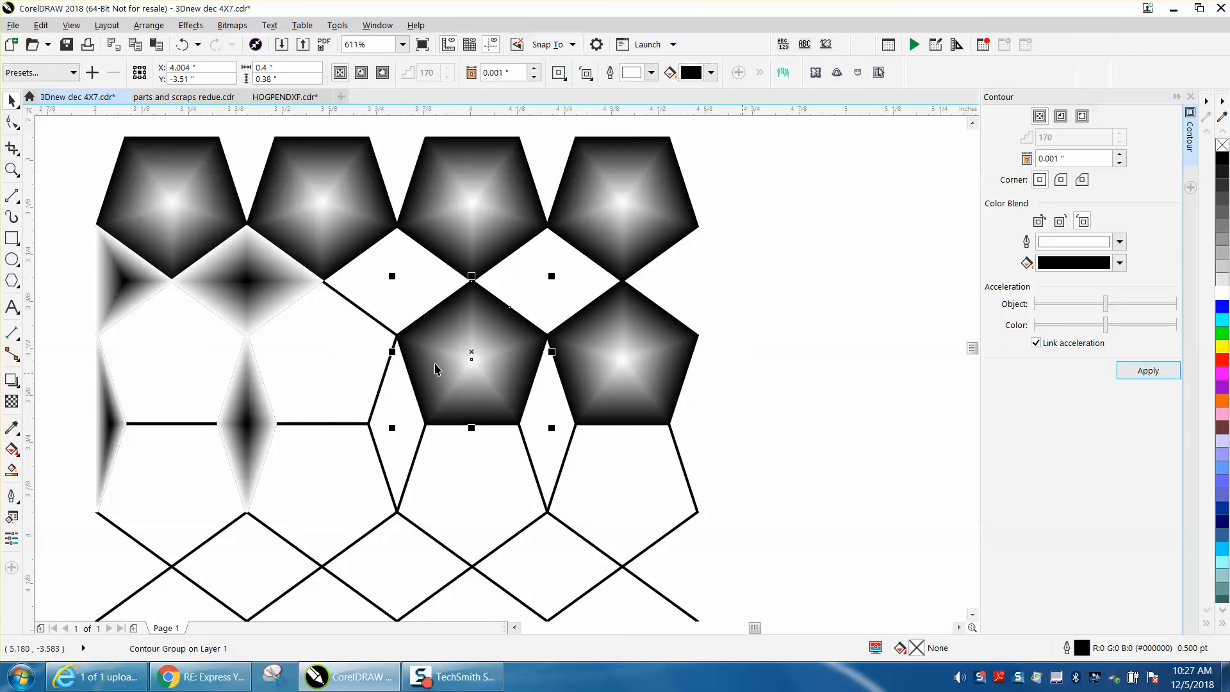
pyautogui.click(349, 356)
pyautogui.click(1165, 372)
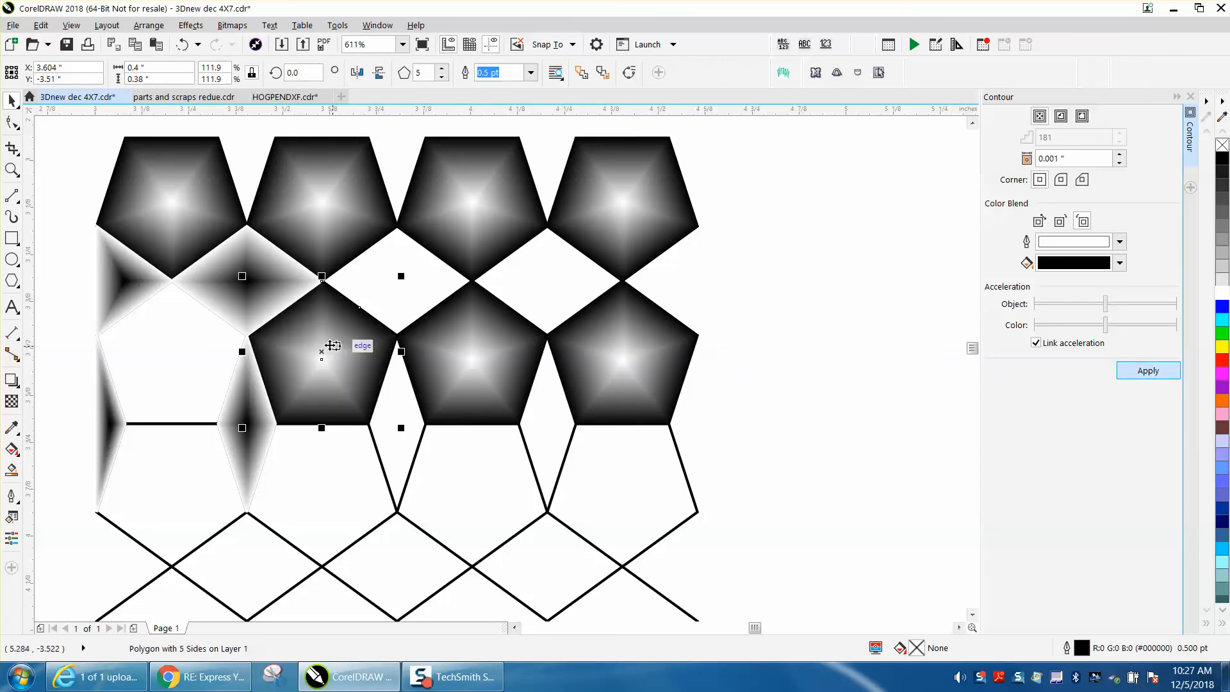
pyautogui.click(186, 340)
pyautogui.click(1138, 372)
# Examine the contoured pentagons and gap shapes up close, and compare them with the pentagon pattern in the engraved wood photo
pyautogui.scroll(-1, 746, 349)
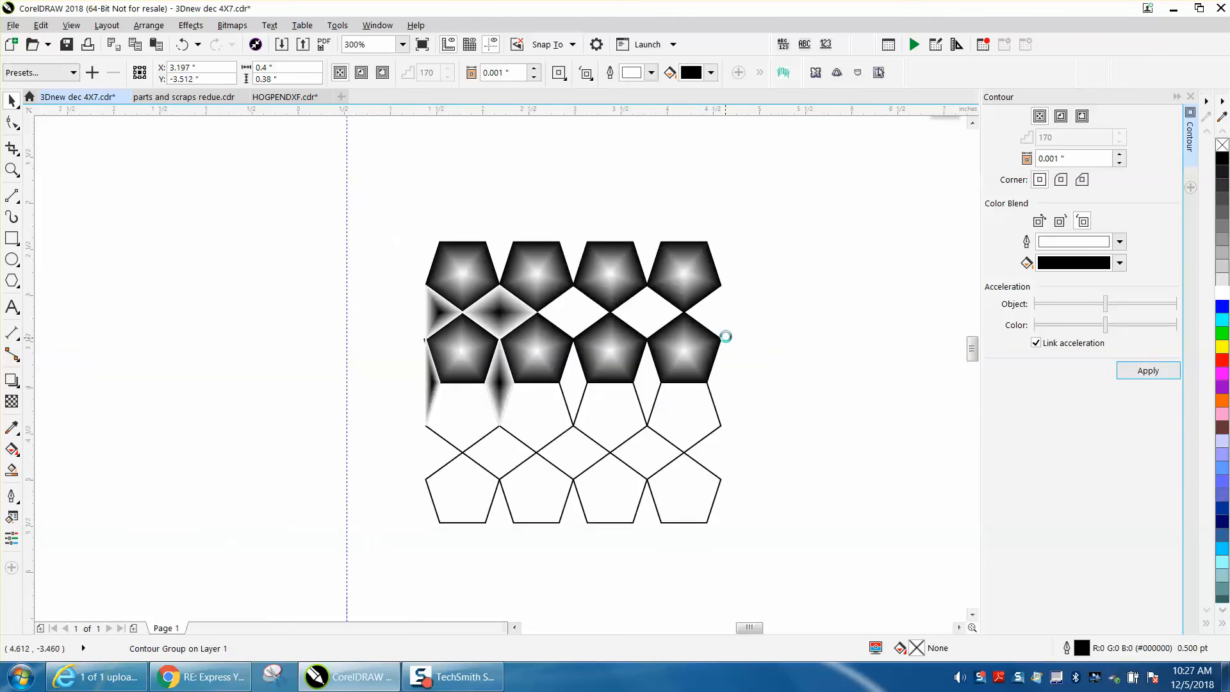
pyautogui.press('F3')
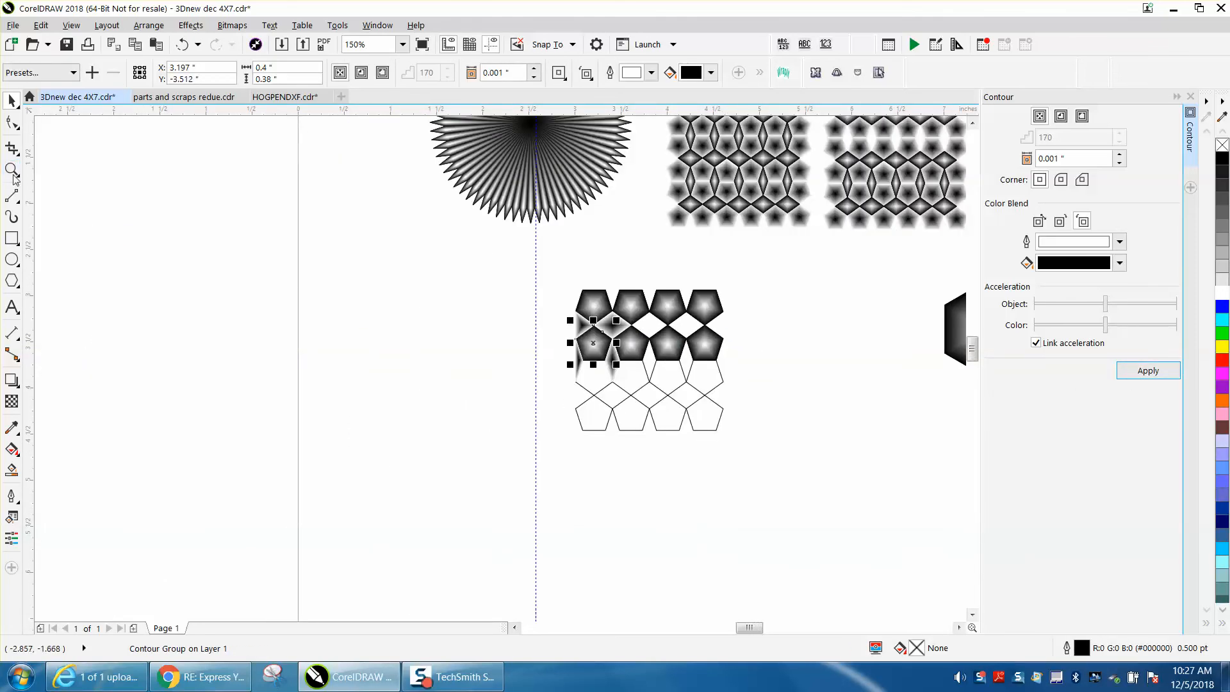
pyautogui.click(11, 169)
pyautogui.moveTo(585, 339); pyautogui.dragTo(680, 397)
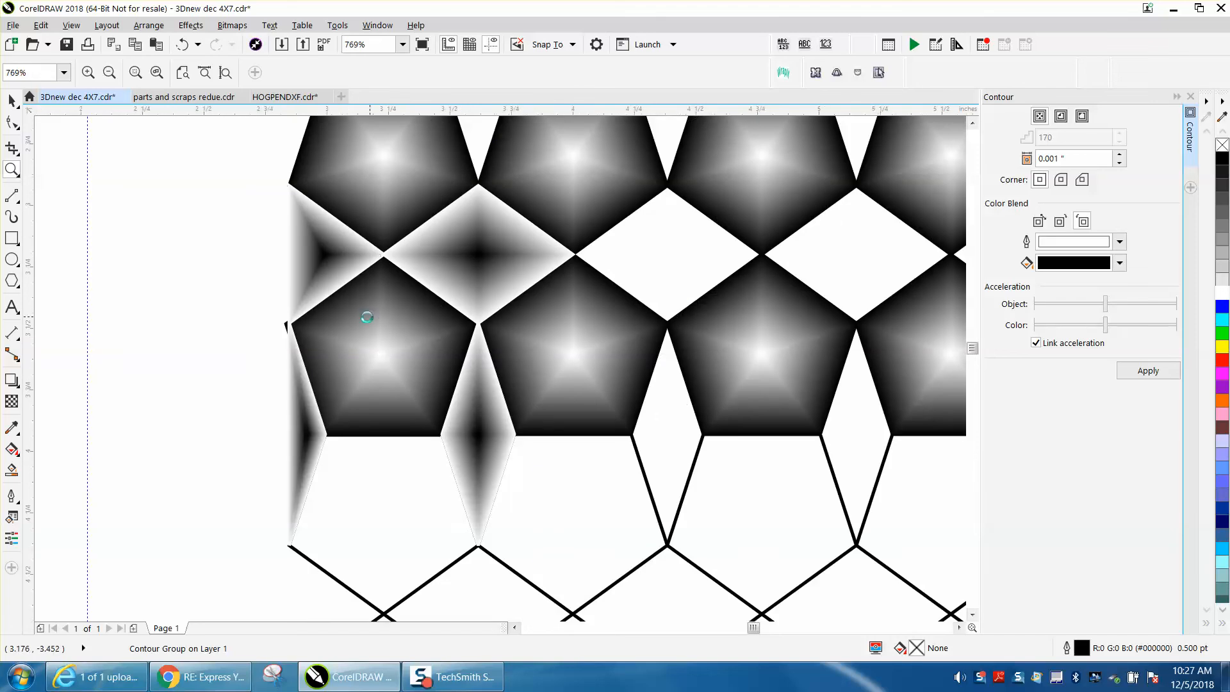
pyautogui.scroll(-2, 365, 313)
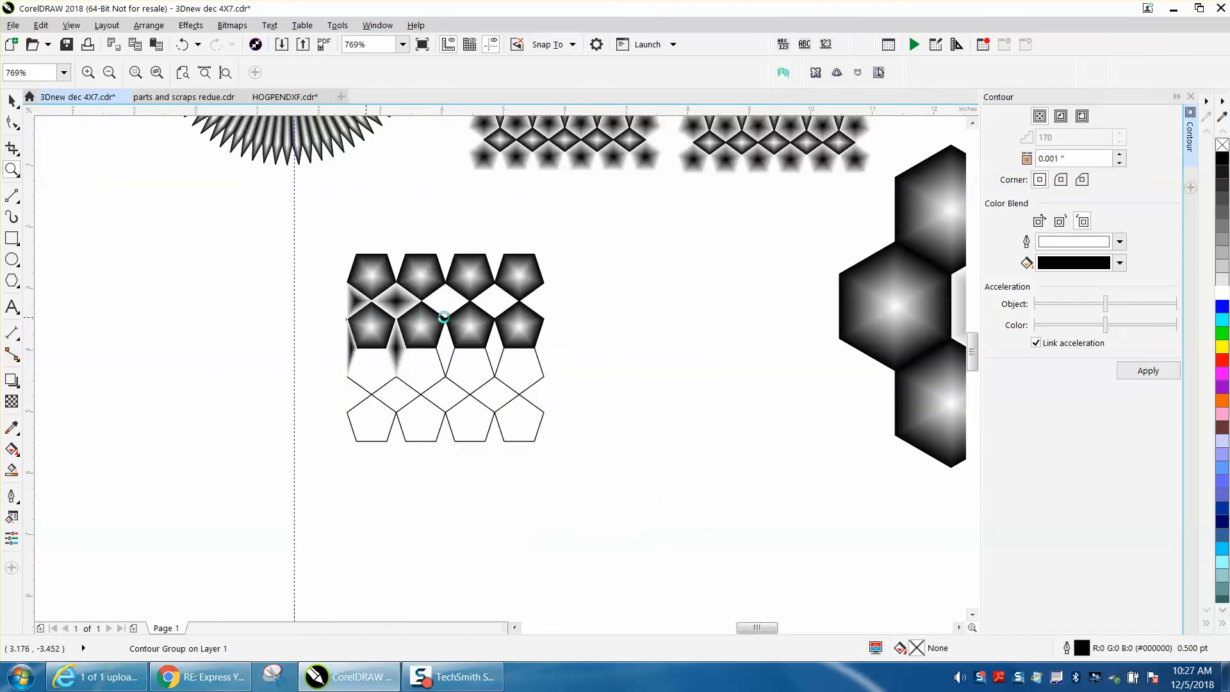
pyautogui.scroll(-1, 443, 317)
pyautogui.scroll(-1, 448, 326)
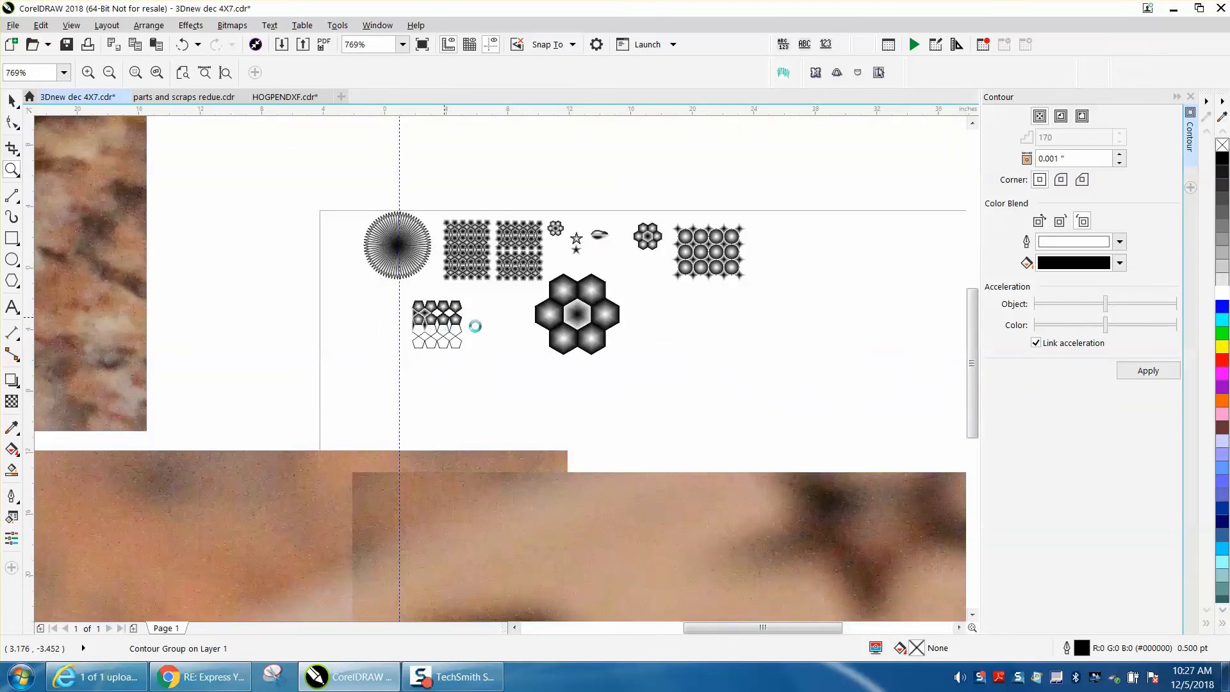
pyautogui.scroll(-1, 474, 326)
pyautogui.scroll(-1, 477, 327)
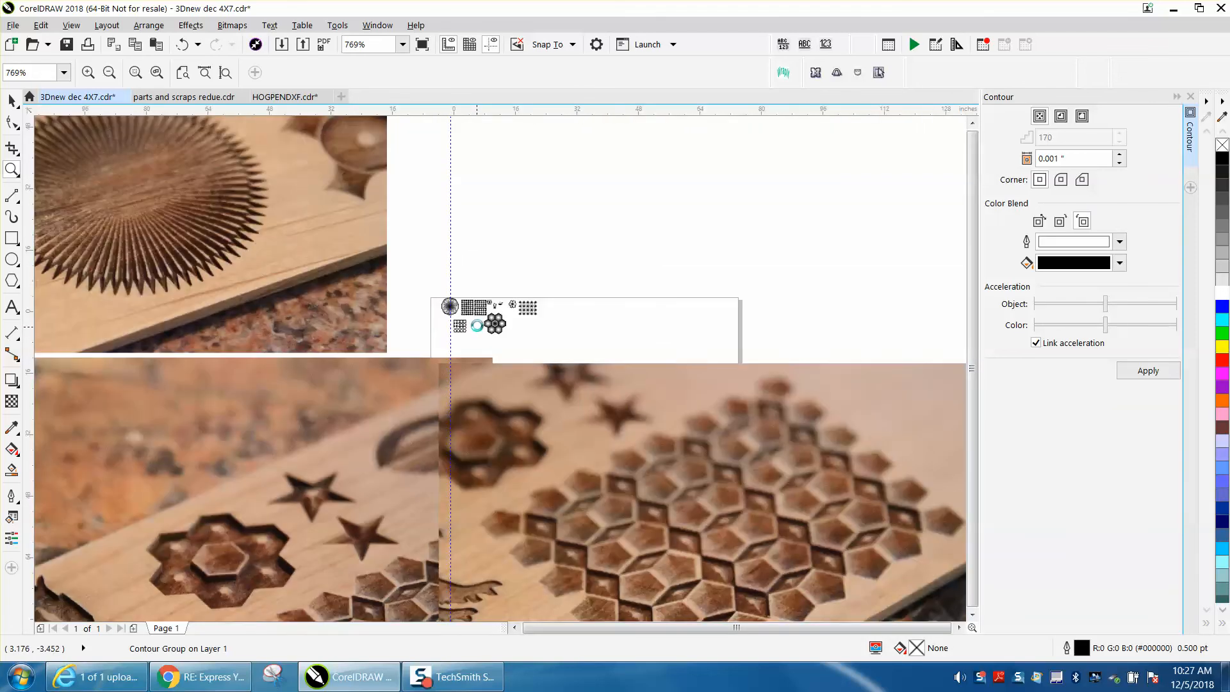
pyautogui.scroll(-1, 477, 327)
pyautogui.scroll(-1, 528, 374)
pyautogui.moveTo(527, 379); pyautogui.dragTo(598, 420)
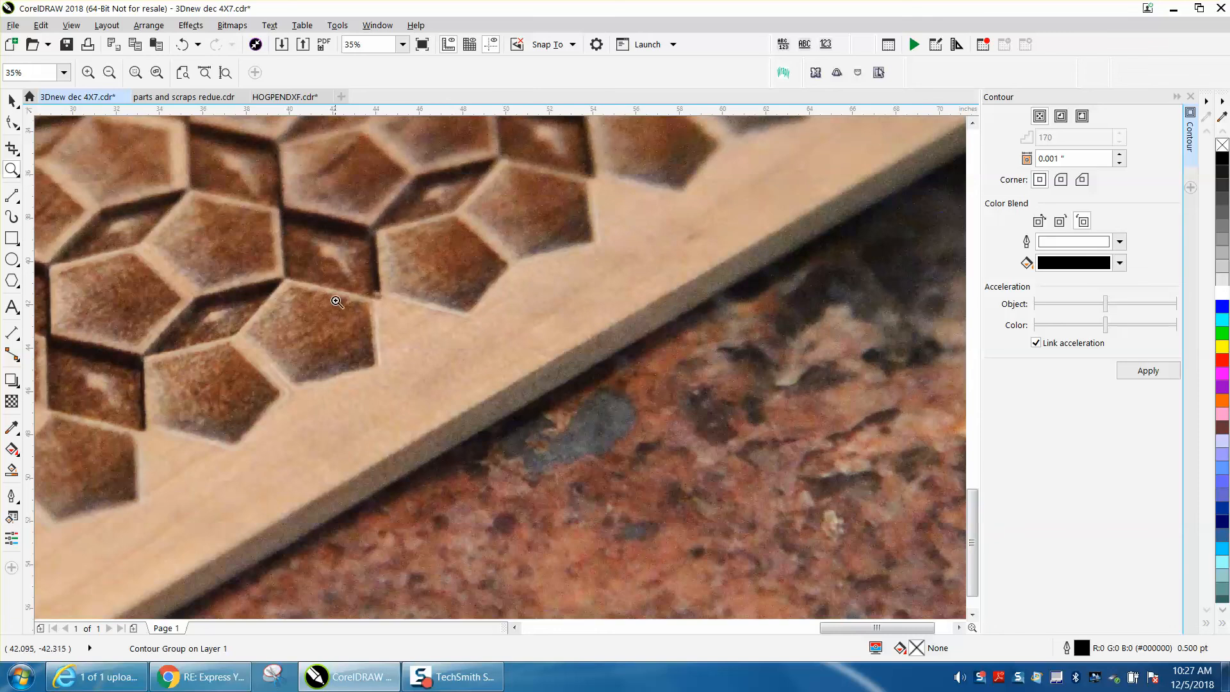
pyautogui.scroll(-2, 378, 281)
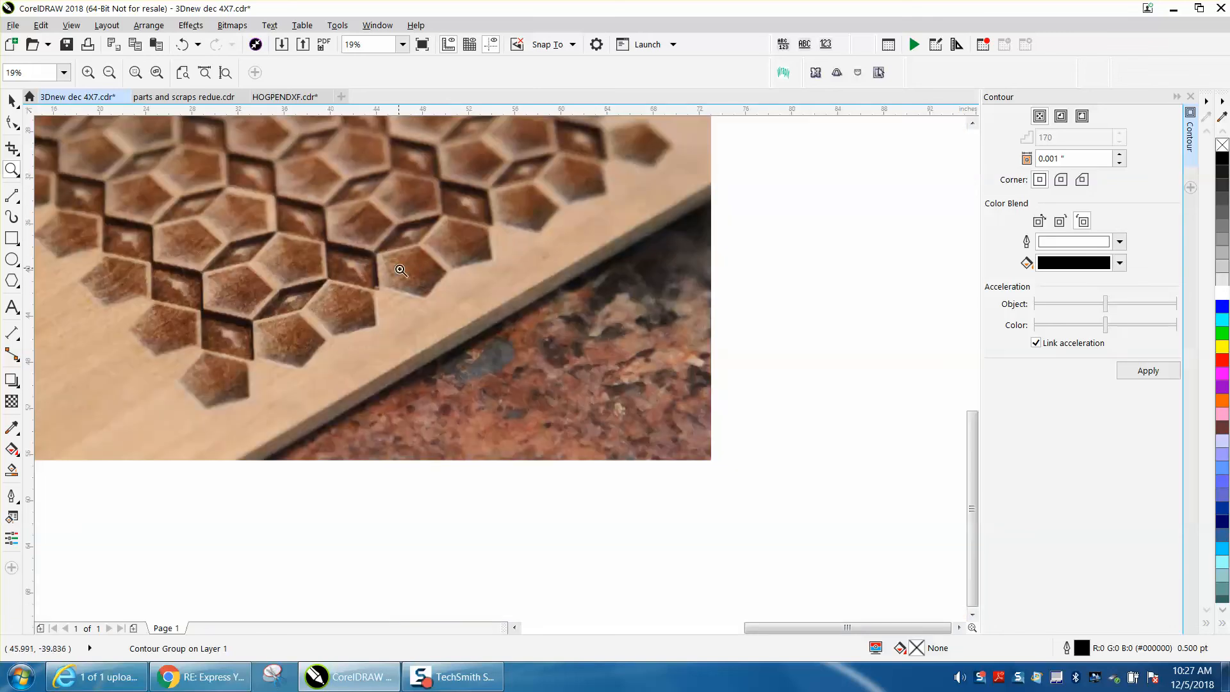
pyautogui.scroll(-2, 413, 261)
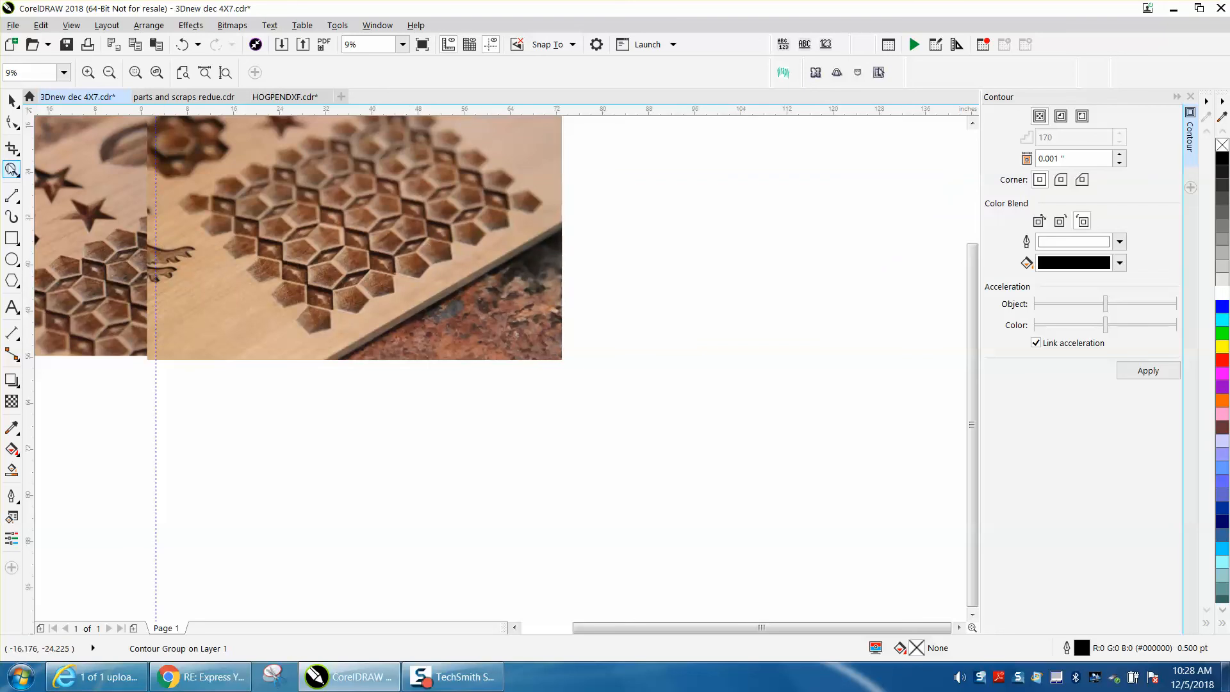
pyautogui.click(501, 329)
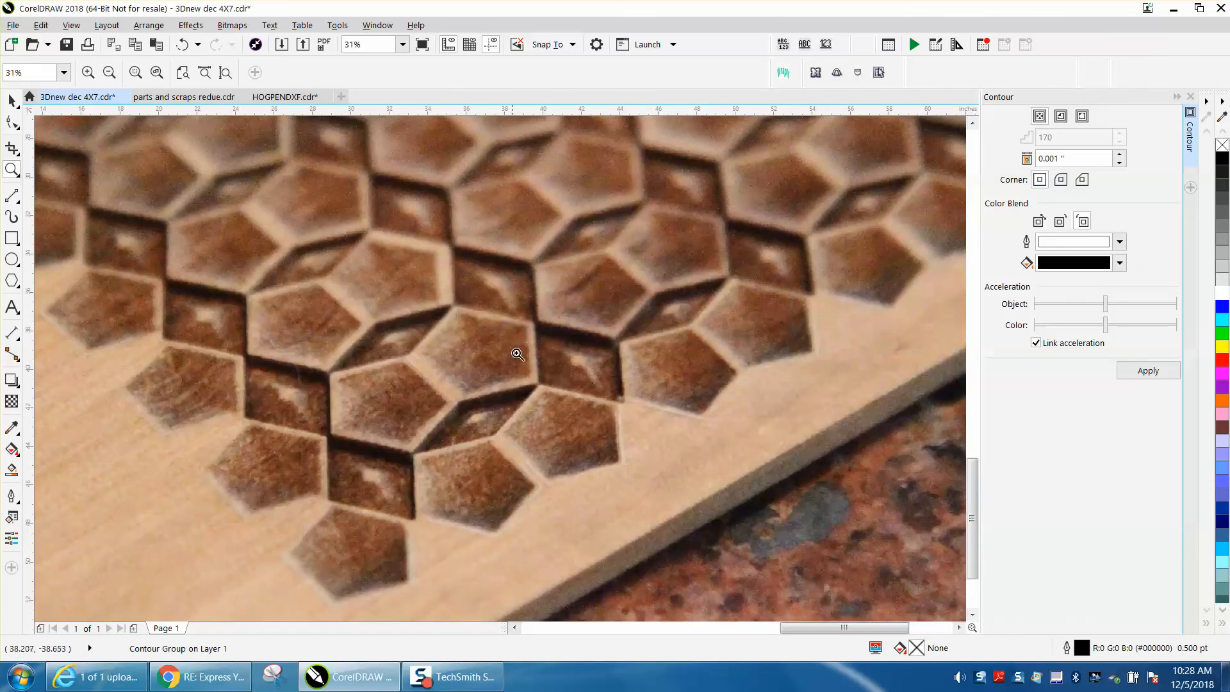